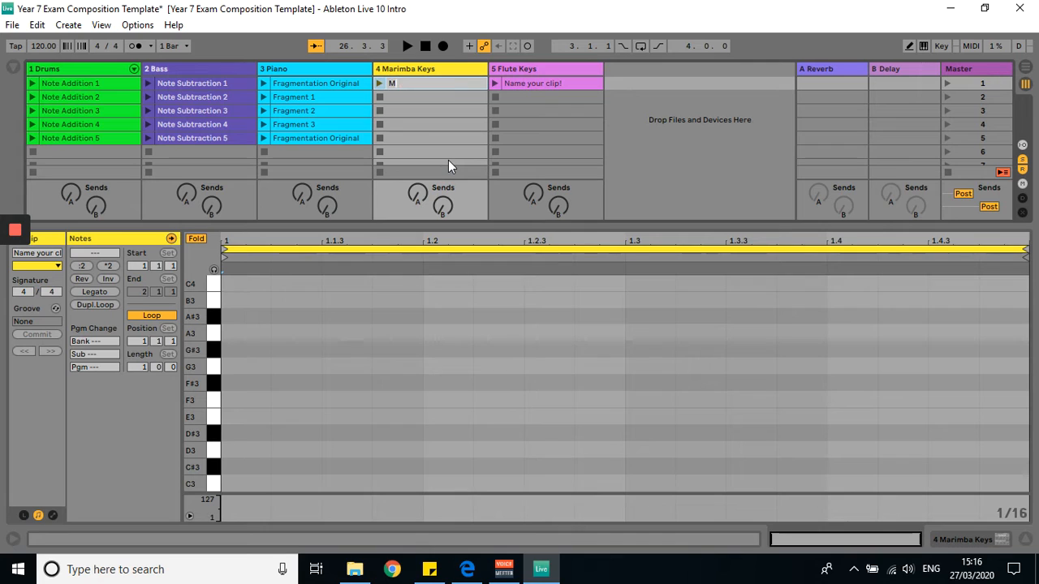
Finish naming the first Marimba Keys clip "Motif Original"
{"action": "type", "text": "if Original"}
{"action": "left_click", "coordinate": [448, 162]}
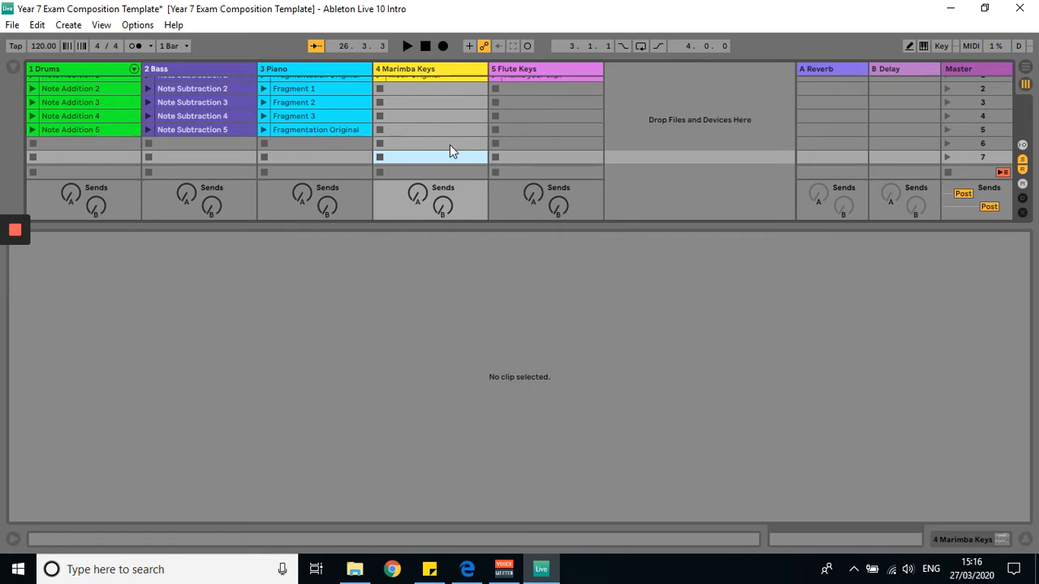
Rename the fifth clip on the Piano track as "Fragment 4"
{"action": "right_click", "coordinate": [322, 132]}
{"action": "left_click", "coordinate": [340, 206]}
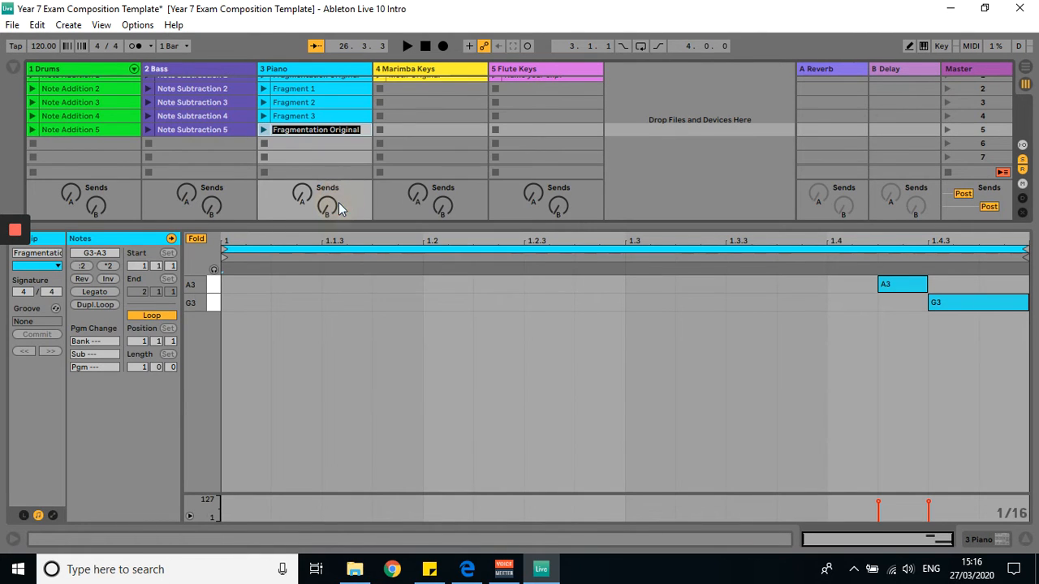
{"action": "key", "text": "Right"}
{"action": "key", "text": "BackSpace"}
{"action": "key", "text": "BackSpace"}
{"action": "key", "text": "BackSpace"}
{"action": "key", "text": "BackSpace"}
{"action": "key", "text": "BackSpace"}
{"action": "key", "text": "BackSpace"}
{"action": "key", "text": "BackSpace"}
{"action": "key", "text": "BackSpace"}
{"action": "key", "text": "BackSpace"}
{"action": "key", "text": "BackSpace"}
{"action": "key", "text": "BackSpace"}
{"action": "key", "text": "BackSpace"}
{"action": "key", "text": "BackSpace"}
{"action": "key", "text": "BackSpace"}
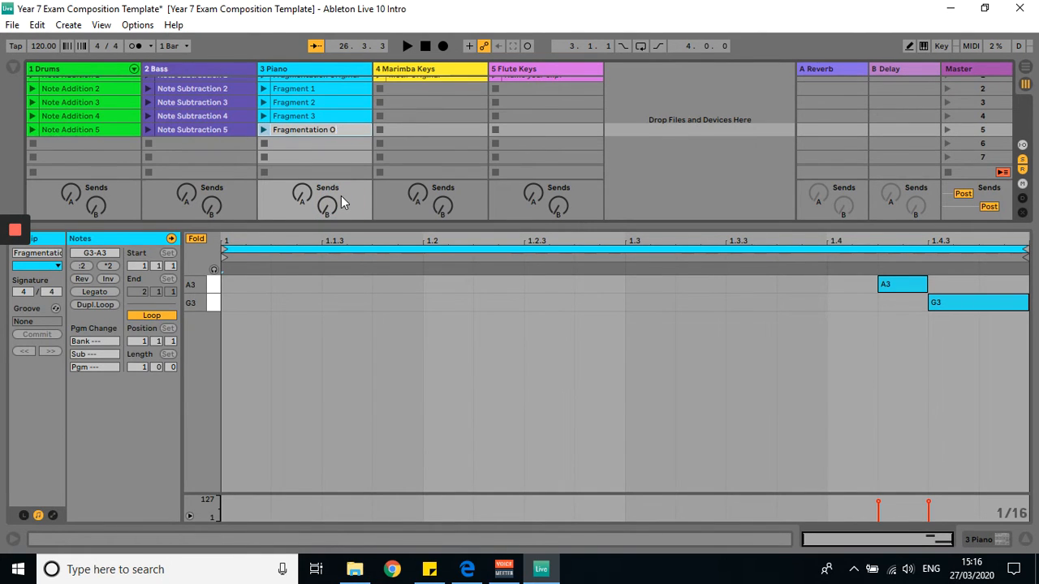
{"action": "type", "text": "4"}
{"action": "key", "text": "Return"}
{"action": "scroll", "coordinate": [487, 146], "scroll_direction": "up", "scroll_amount": 1}
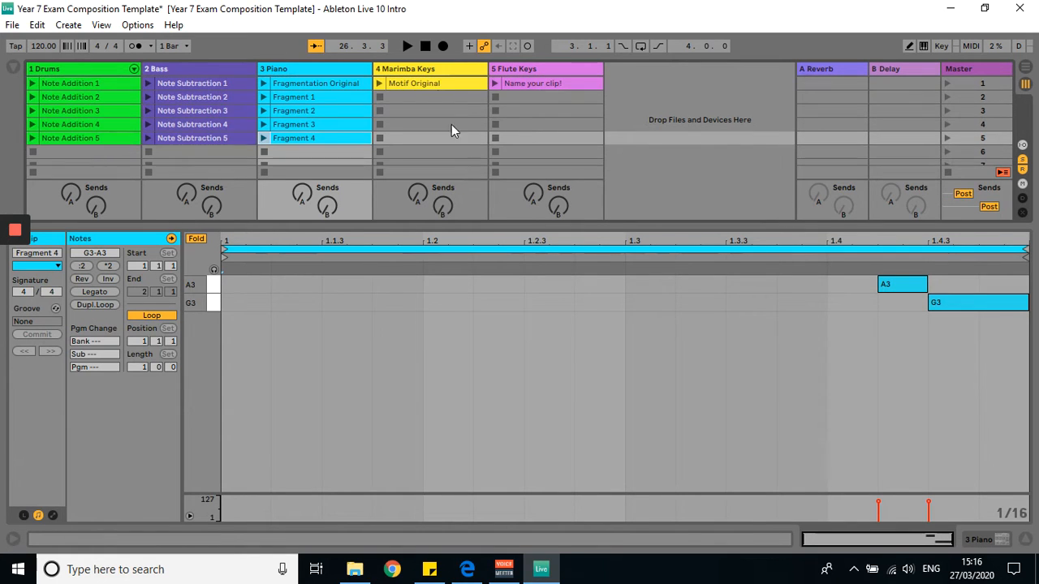
Add sixteenth notes G3, A3, B3, D4 and E4 at the start of the Motif Original clip and fold the piano roll to them
{"action": "left_click", "coordinate": [418, 84]}
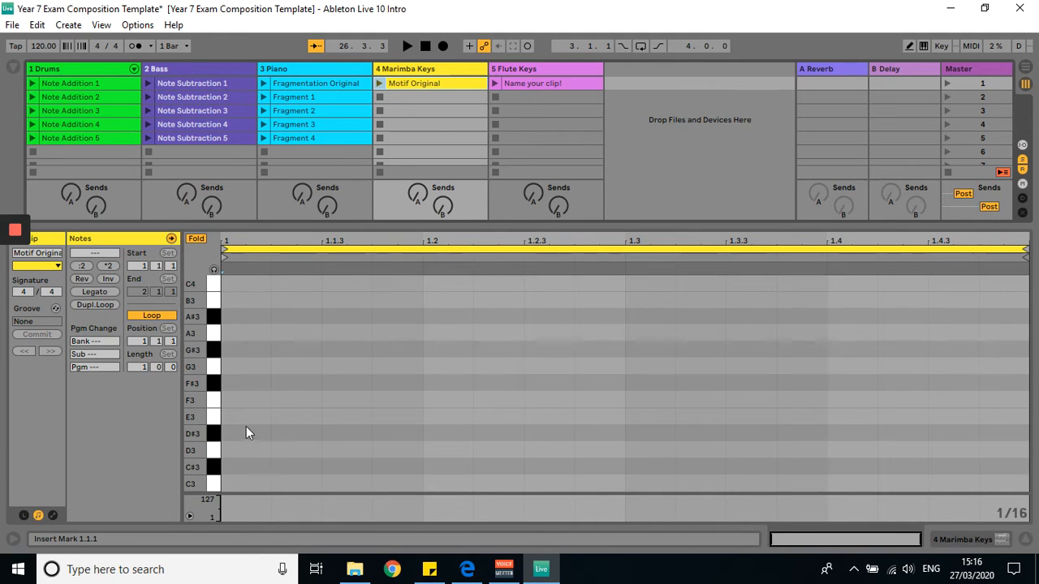
{"action": "double_click", "coordinate": [231, 369]}
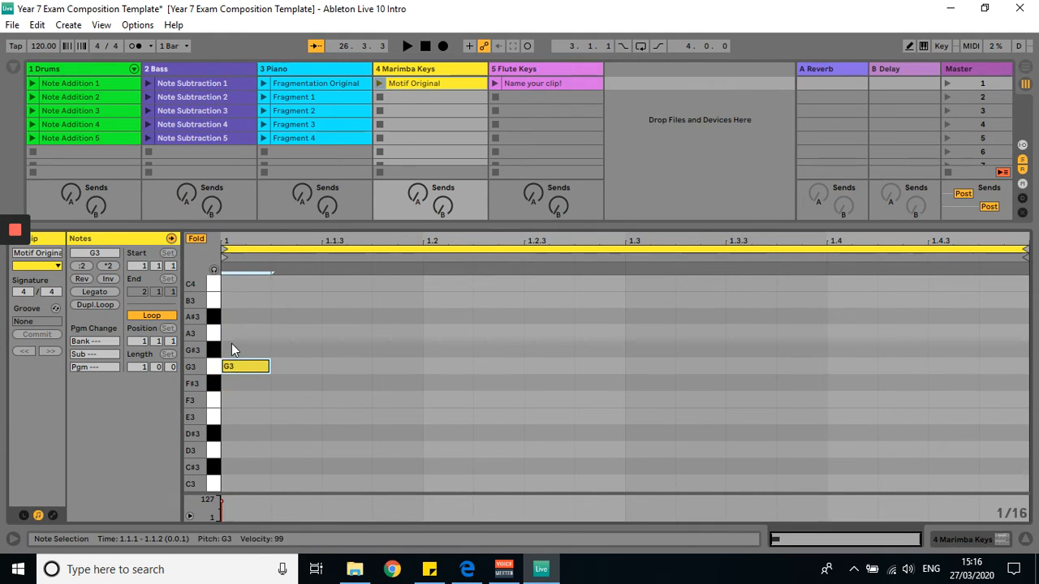
{"action": "double_click", "coordinate": [236, 328]}
{"action": "double_click", "coordinate": [230, 302]}
{"action": "scroll", "coordinate": [337, 349], "scroll_direction": "up", "scroll_amount": 1}
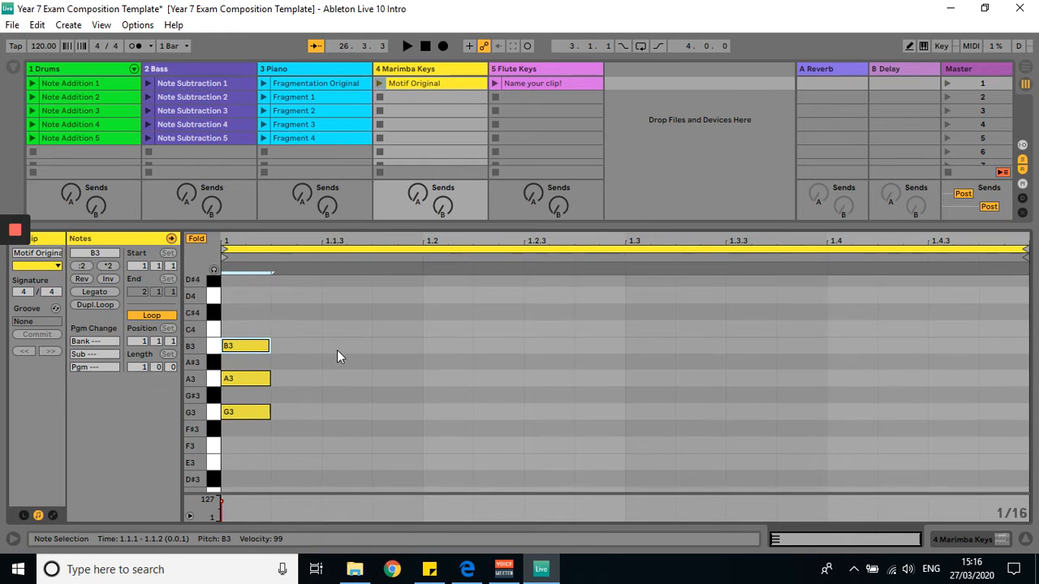
{"action": "double_click", "coordinate": [247, 294]}
{"action": "scroll", "coordinate": [325, 331], "scroll_direction": "up", "scroll_amount": 1}
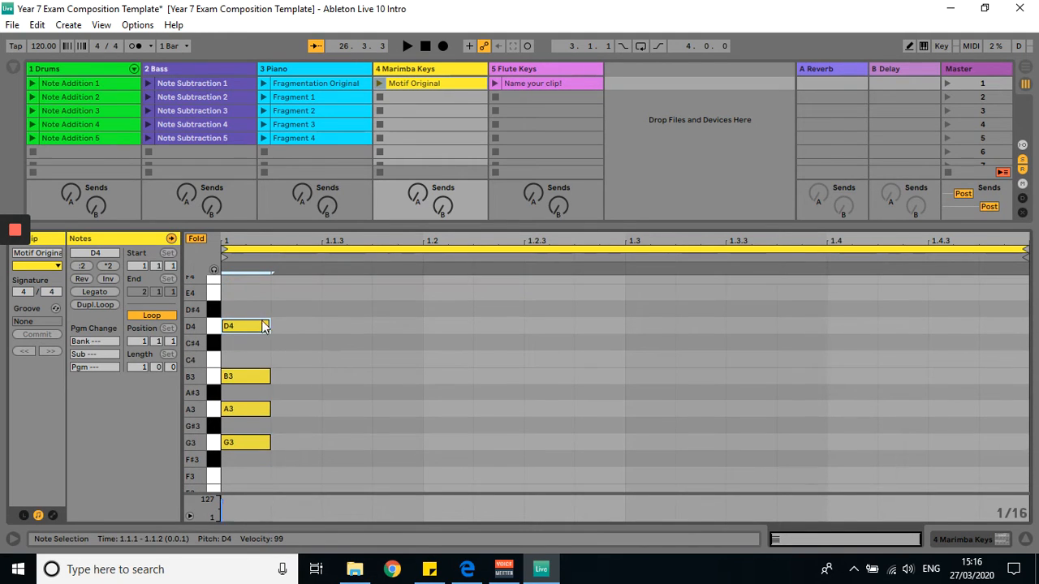
{"action": "left_click", "coordinate": [236, 289]}
{"action": "double_click", "coordinate": [236, 289]}
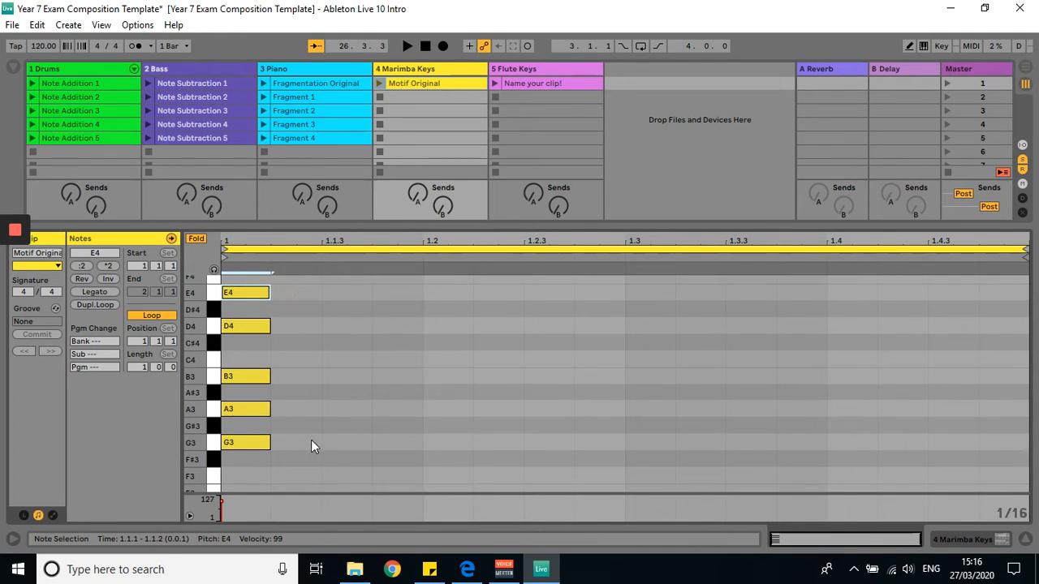
{"action": "left_click", "coordinate": [191, 243]}
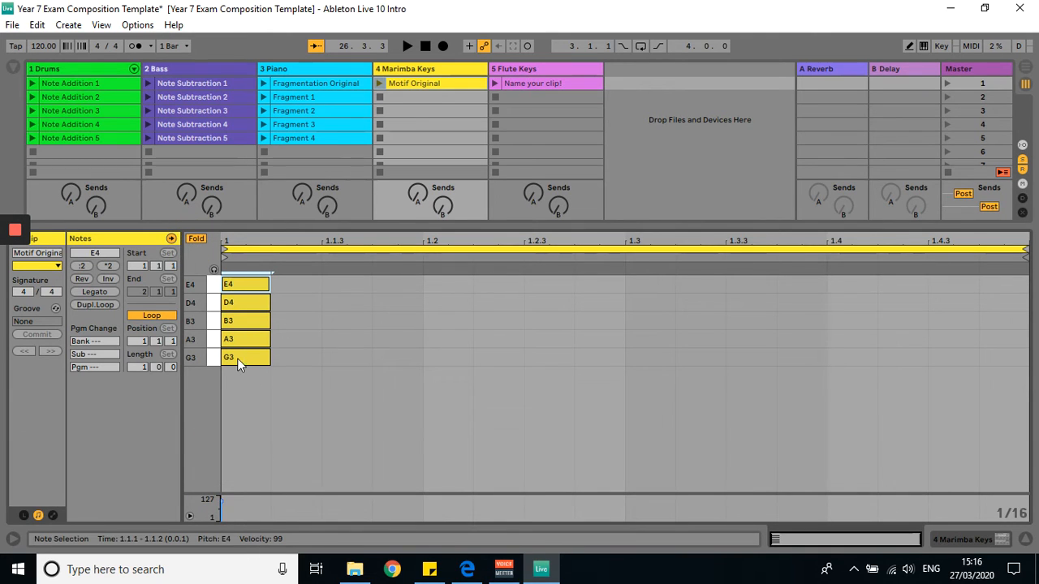
Arrange beats 1 and 2 of the motif as G3 for three sixteenths, B3 for one, A3 for three and G3 for one
{"action": "left_click_drag", "start_coordinate": [239, 364], "coordinate": [323, 356]}
{"action": "left_click_drag", "start_coordinate": [250, 342], "coordinate": [575, 340]}
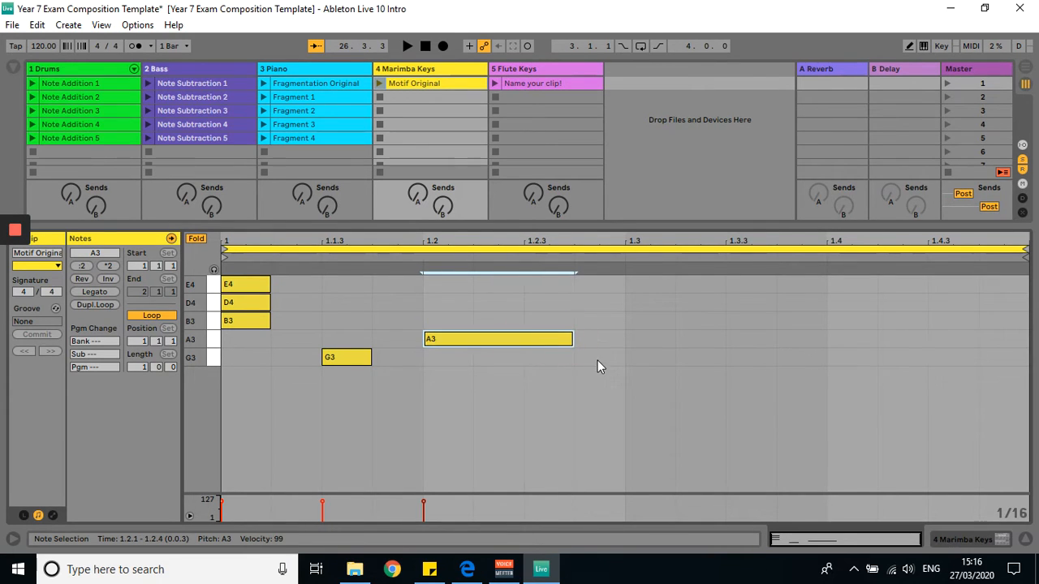
{"action": "double_click", "coordinate": [597, 360]}
{"action": "left_click_drag", "start_coordinate": [351, 361], "coordinate": [371, 357]}
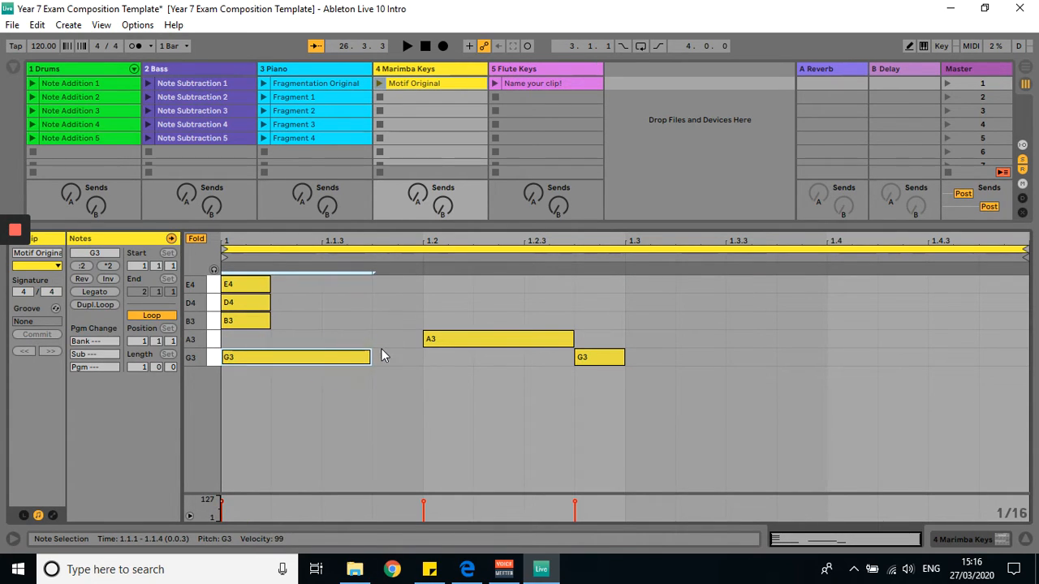
{"action": "double_click", "coordinate": [382, 322]}
Fill beat 3 with B3 for three sixteenths and D4 for one, beat 4 with E4 for three and B3 for one, and delete the spare starting D4 and E4
{"action": "left_click_drag", "start_coordinate": [260, 320], "coordinate": [785, 323]}
{"action": "double_click", "coordinate": [803, 307]}
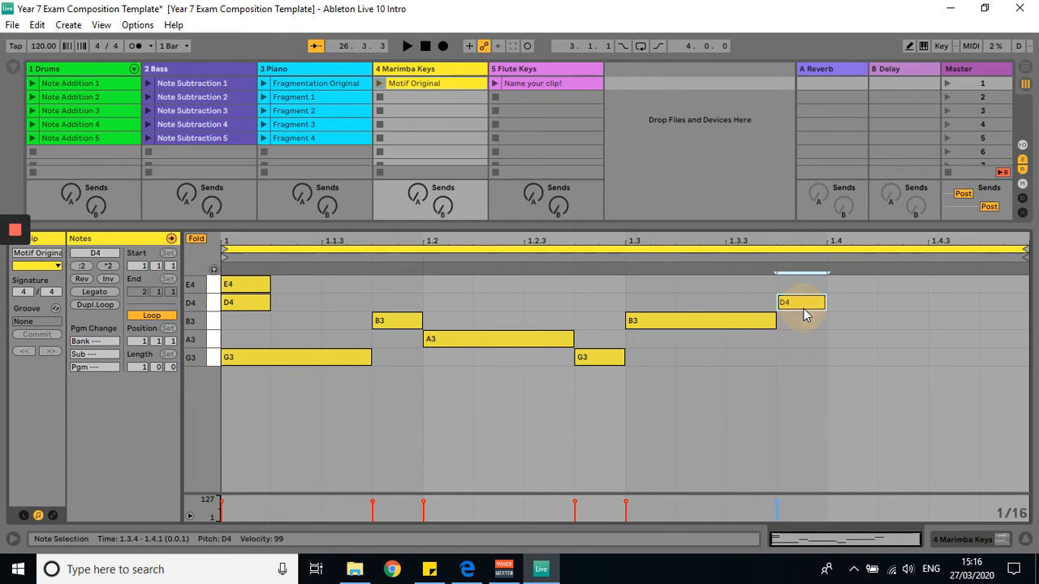
{"action": "double_click", "coordinate": [848, 284]}
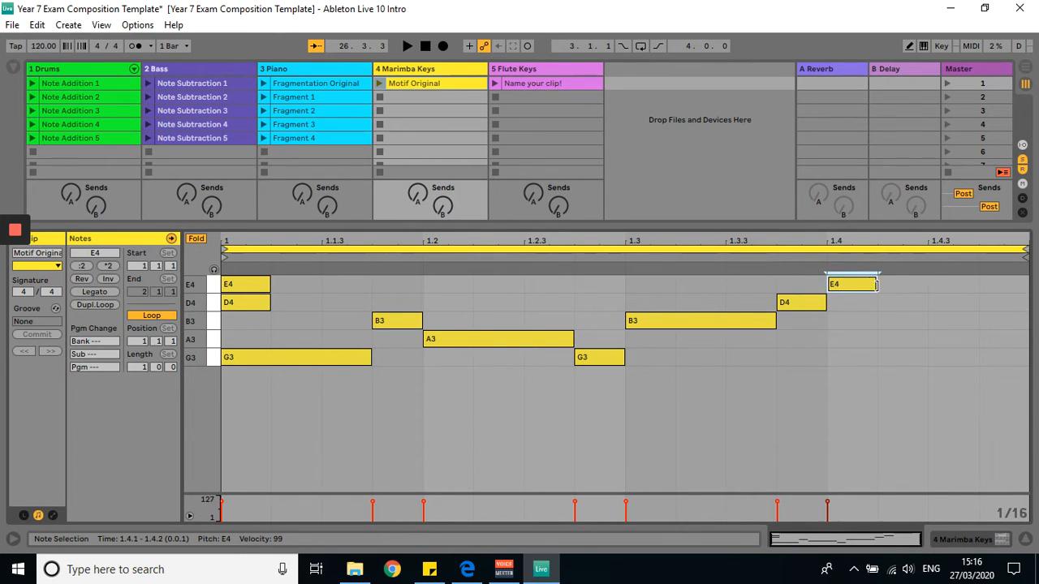
{"action": "left_click_drag", "start_coordinate": [876, 284], "coordinate": [966, 285]}
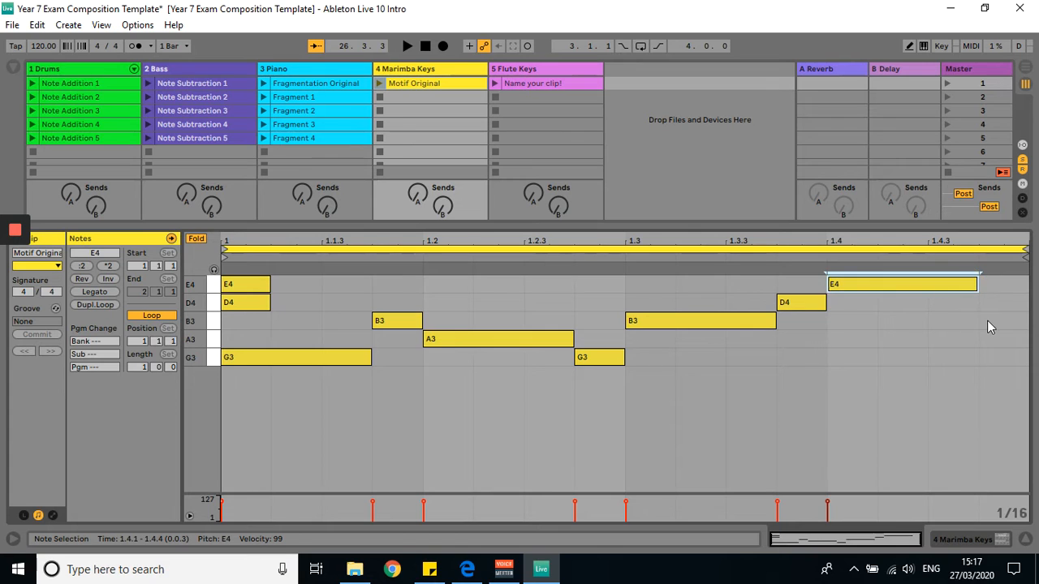
{"action": "double_click", "coordinate": [987, 322]}
{"action": "left_click_drag", "start_coordinate": [312, 325], "coordinate": [243, 276]}
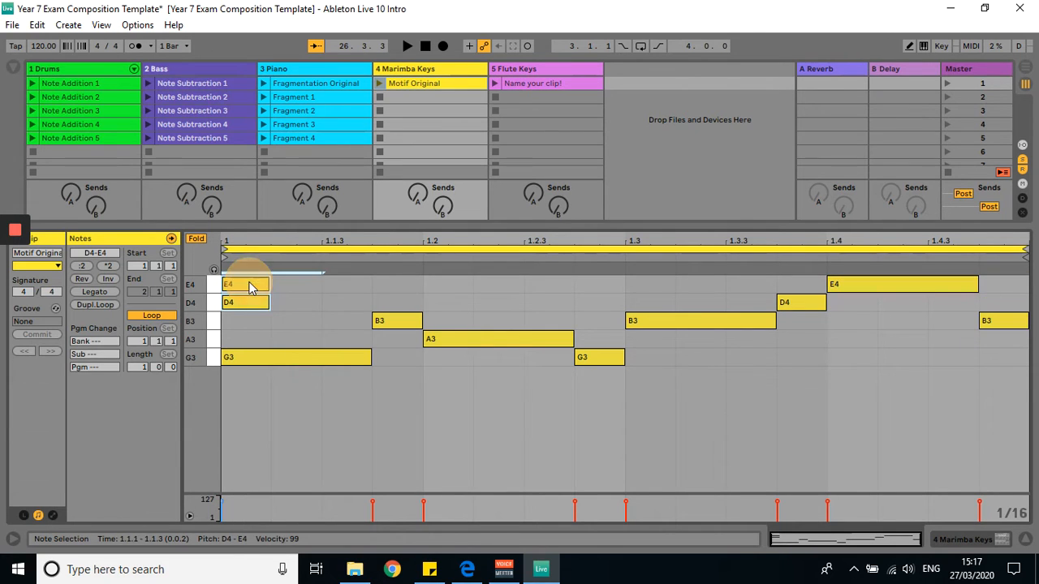
{"action": "key", "text": "Delete"}
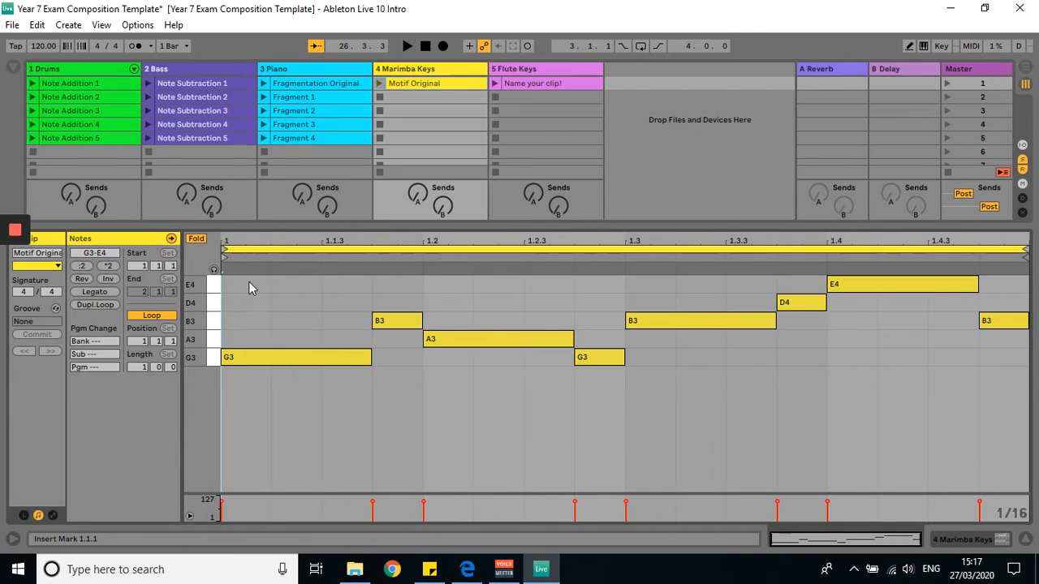
Play the Motif Original clip to hear the melody, and stop playback
{"action": "left_click", "coordinate": [379, 83]}
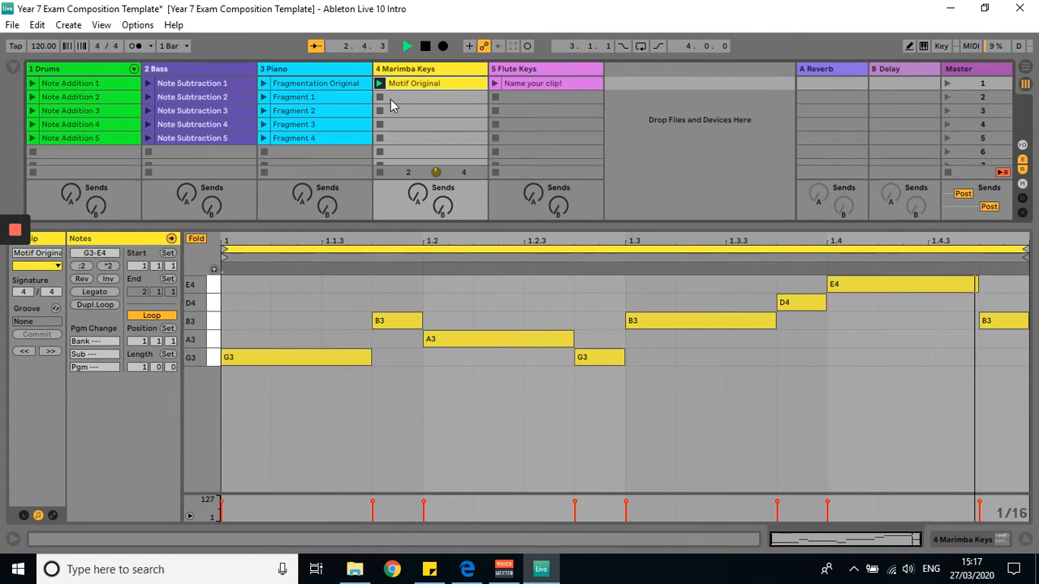
{"action": "left_click", "coordinate": [426, 46]}
Copy the Motif Original clip into the empty slot directly beneath it on the Marimba Keys track
{"action": "right_click", "coordinate": [442, 84]}
{"action": "key", "text": "Escape"}
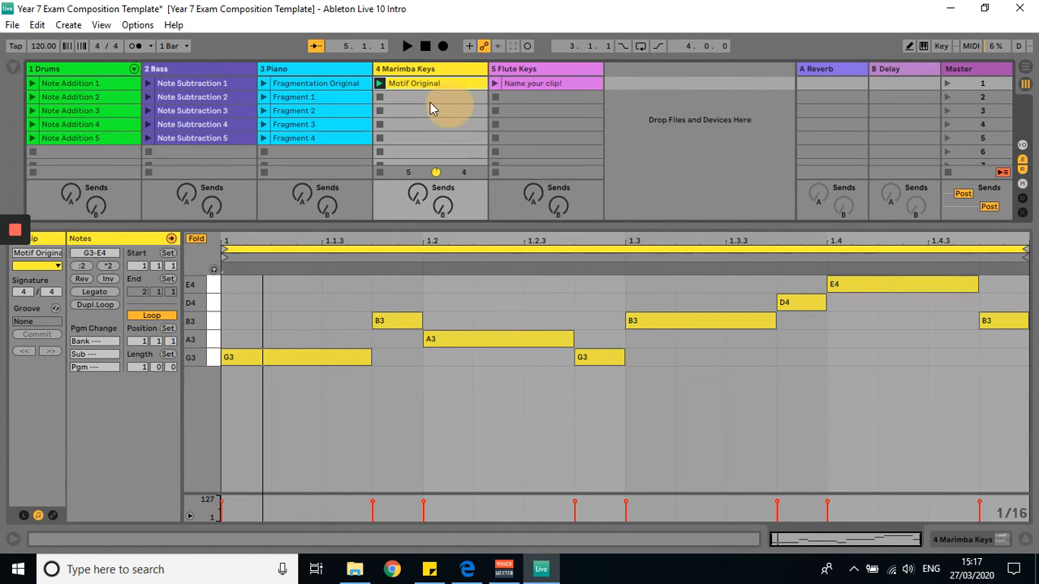
{"action": "left_click", "coordinate": [426, 102]}
{"action": "right_click", "coordinate": [426, 102]}
{"action": "left_click", "coordinate": [436, 109]}
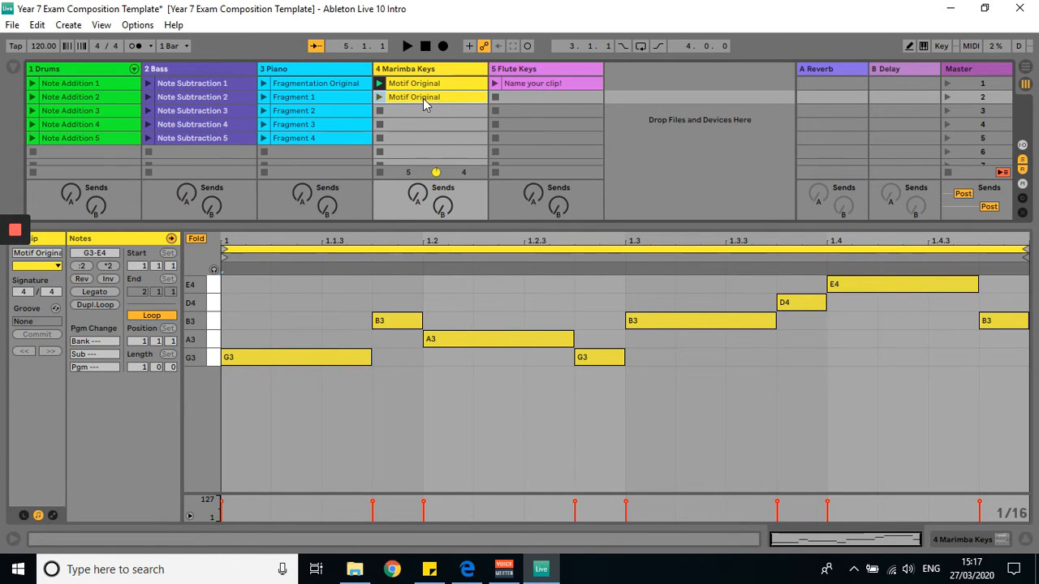
Rename the copied Marimba Keys clip as "Motif Augmentation" and open it for note editing
{"action": "right_click", "coordinate": [423, 98]}
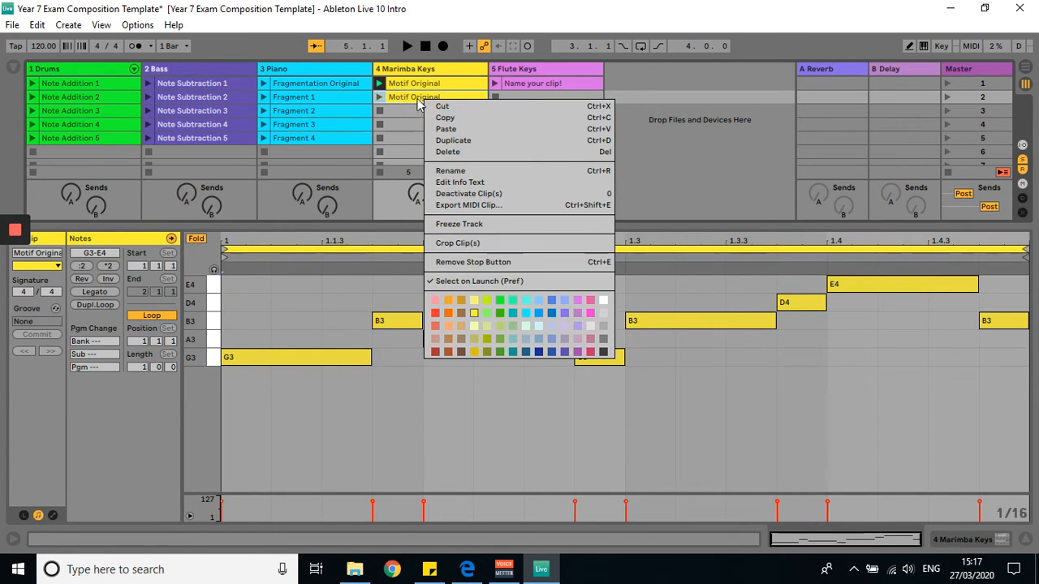
{"action": "left_click", "coordinate": [451, 170]}
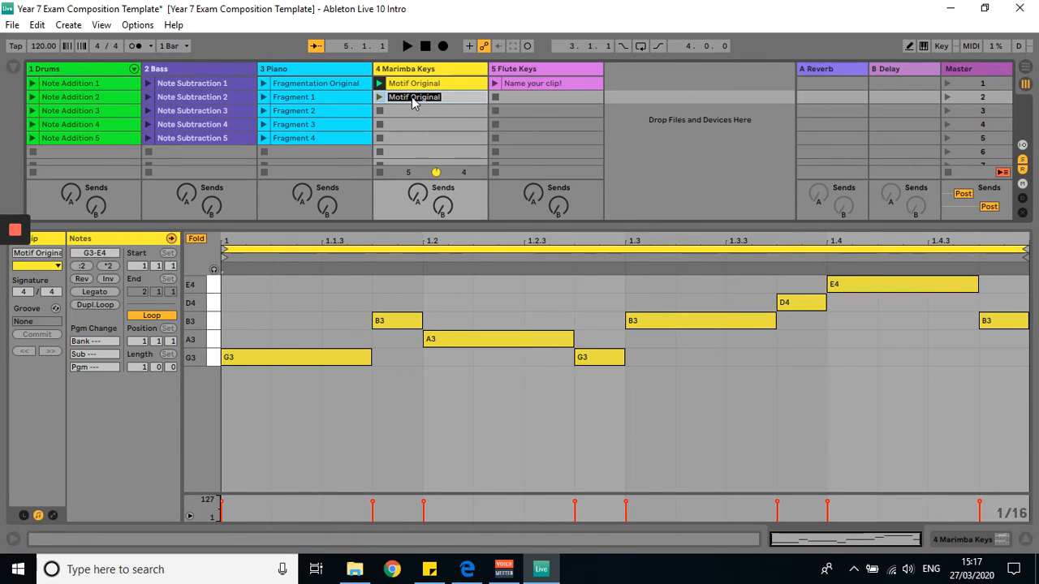
{"action": "type", "text": "Motif A"}
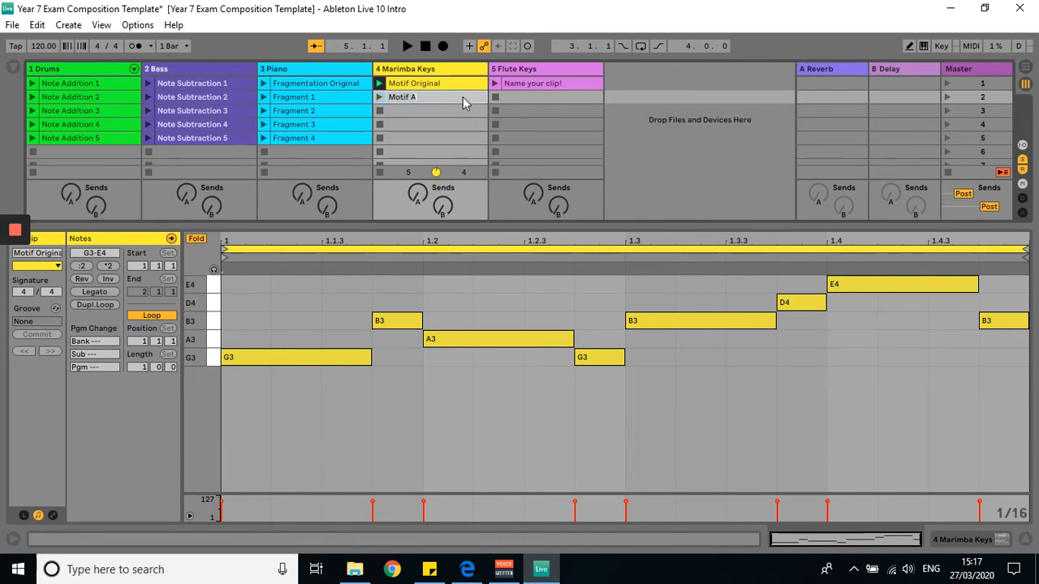
{"action": "type", "text": "ugmentation"}
{"action": "left_click", "coordinate": [464, 144]}
{"action": "left_click", "coordinate": [442, 97]}
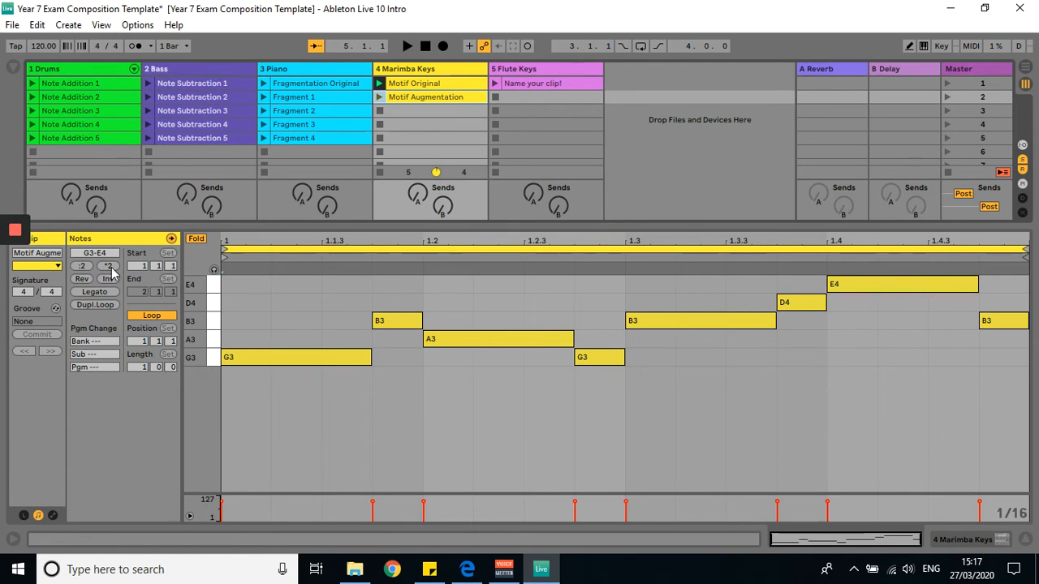
Select all notes in the Motif Augmentation clip and double their lengths so the motif spans two bars
{"action": "left_click", "coordinate": [305, 402]}
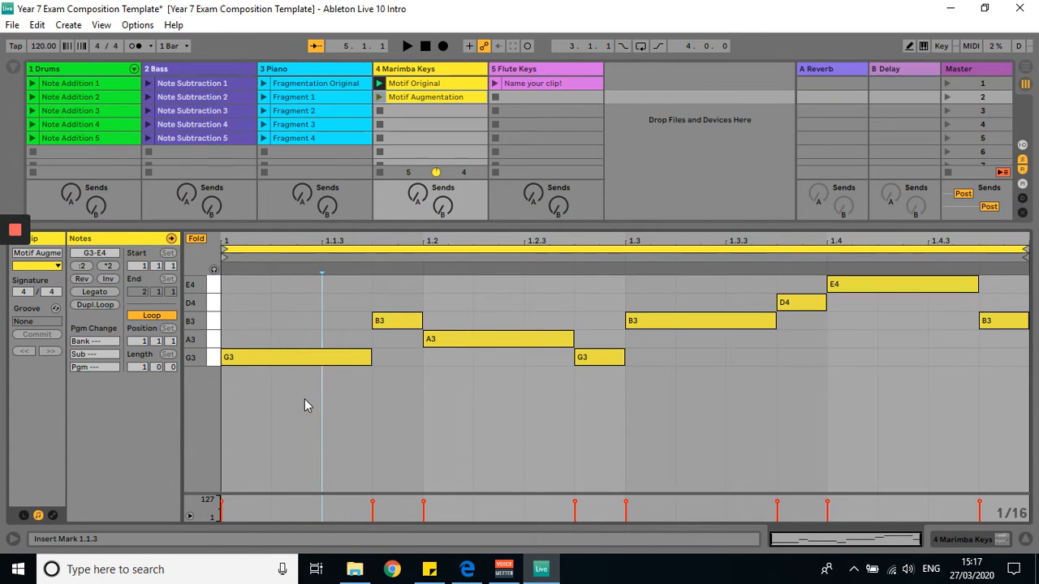
{"action": "key", "text": "ctrl+a"}
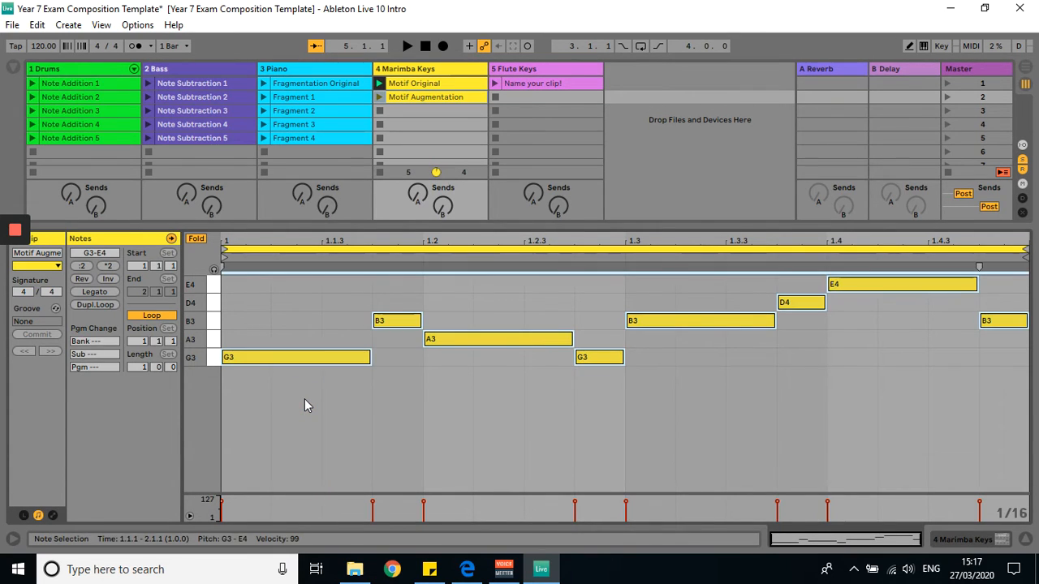
{"action": "left_click", "coordinate": [109, 266]}
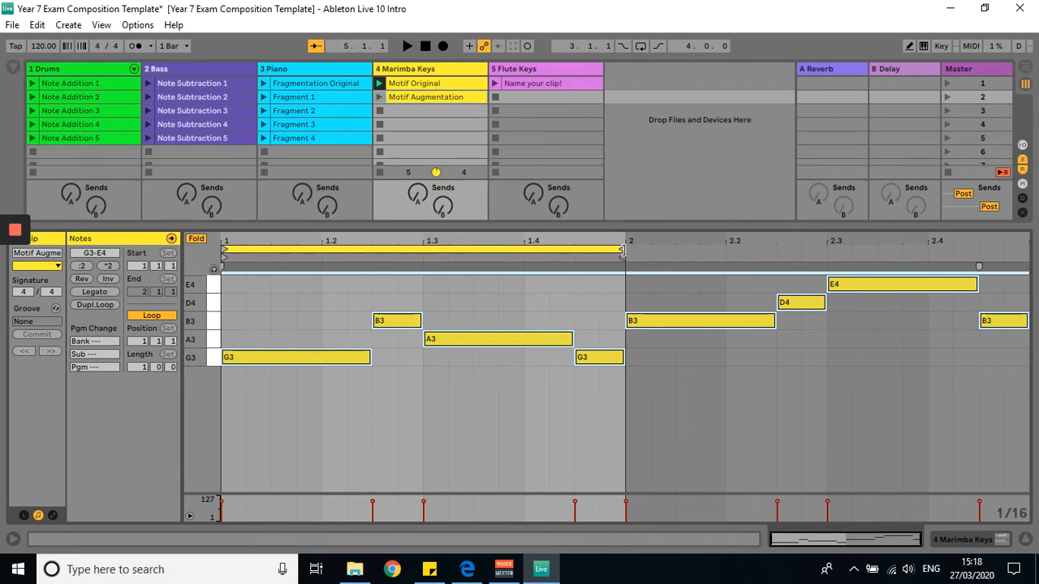
Try extending the Motif Augmentation loop over all the stretched notes, play the clip, and undo the loop change
{"action": "left_click_drag", "start_coordinate": [625, 249], "coordinate": [1028, 250]}
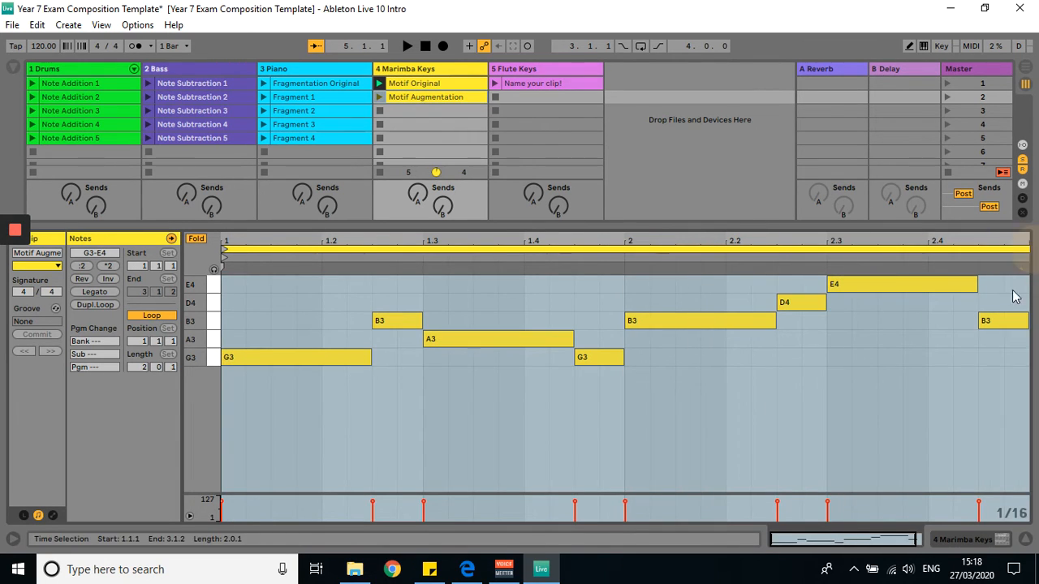
{"action": "left_click", "coordinate": [380, 97]}
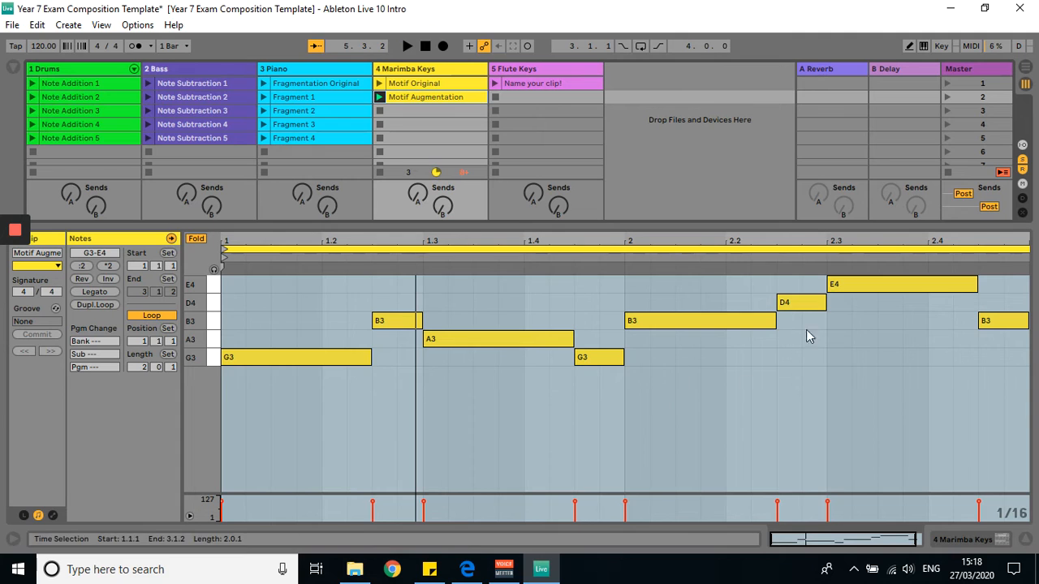
{"action": "left_click", "coordinate": [37, 24]}
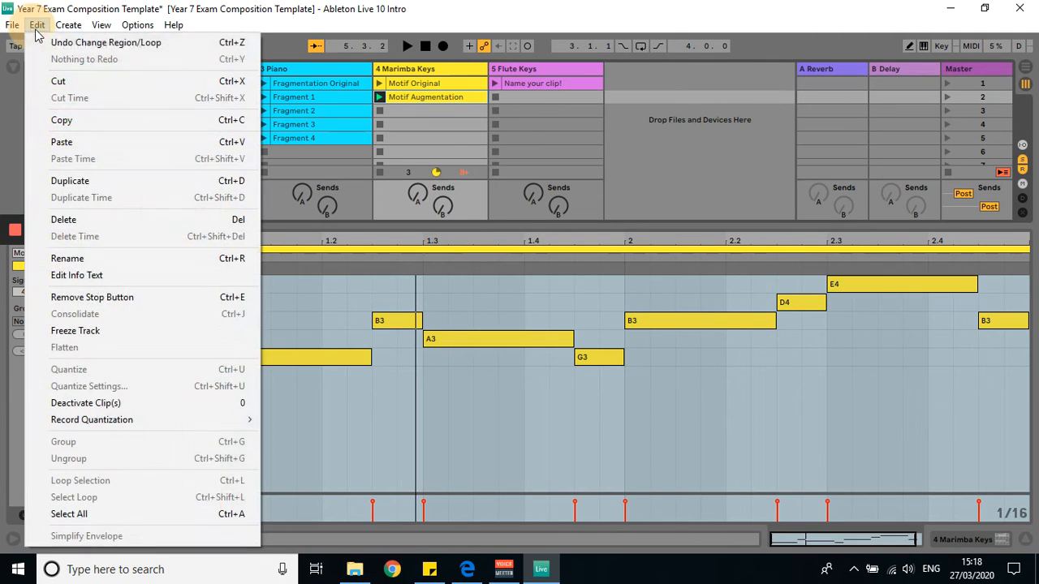
{"action": "left_click", "coordinate": [50, 44]}
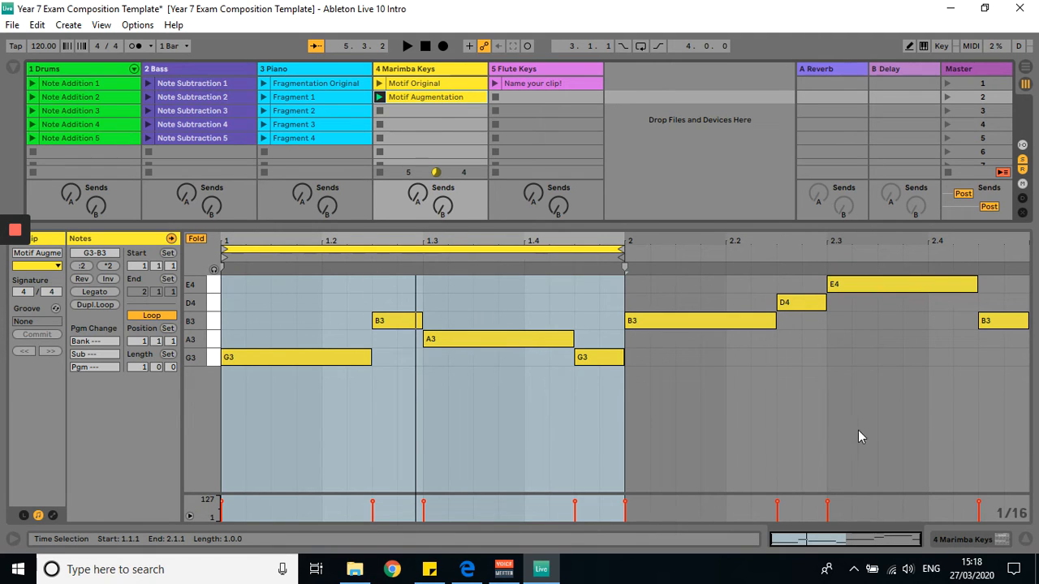
Play the Motif Augmentation clip with its one-bar loop
{"action": "left_click", "coordinate": [744, 429]}
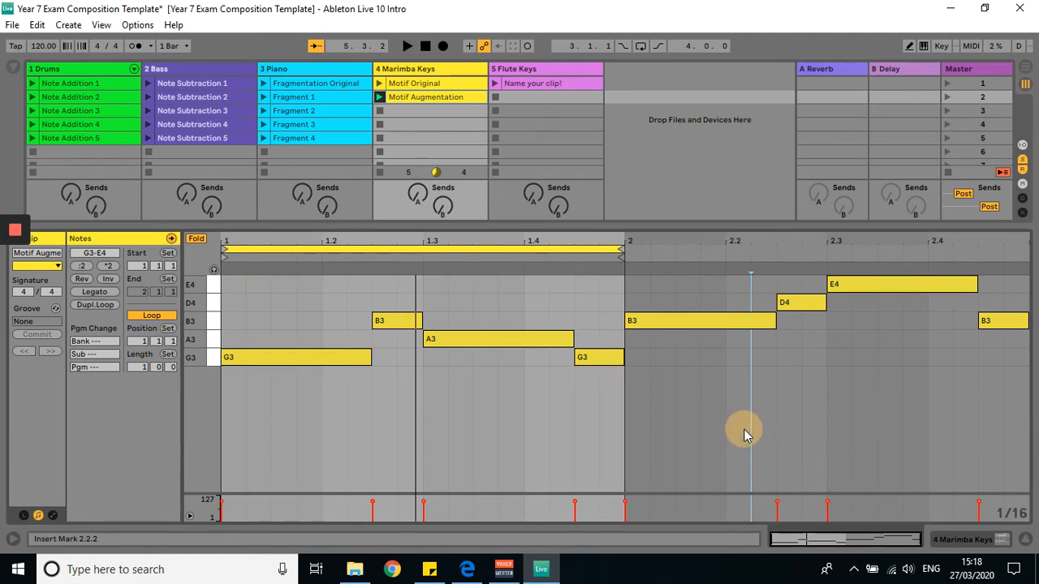
{"action": "left_click", "coordinate": [379, 97]}
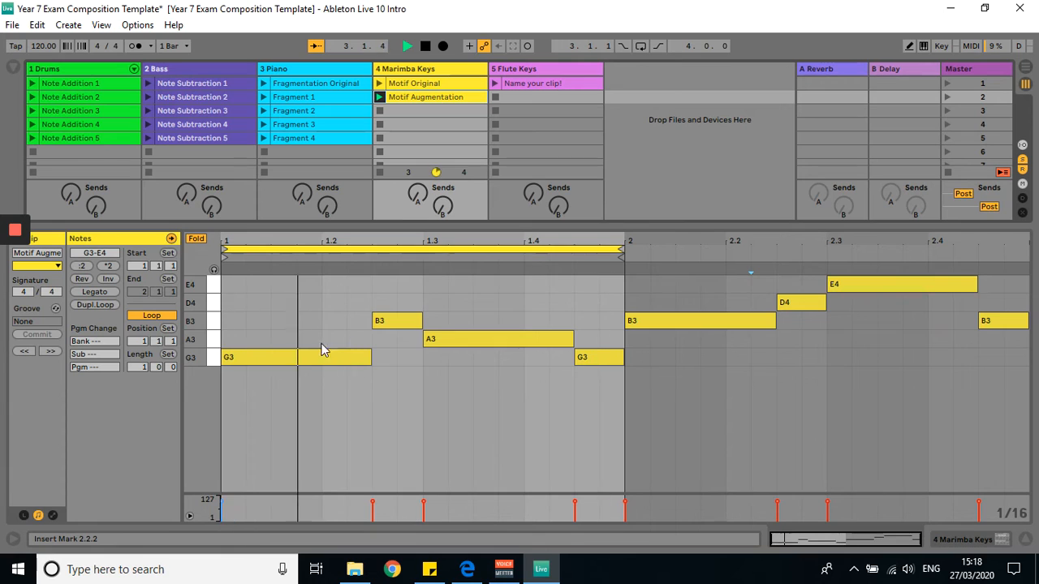
Extend the Motif Augmentation clip's loop to two full bars and stop playback
{"action": "left_click", "coordinate": [622, 253]}
{"action": "left_click_drag", "start_coordinate": [622, 253], "coordinate": [1024, 275]}
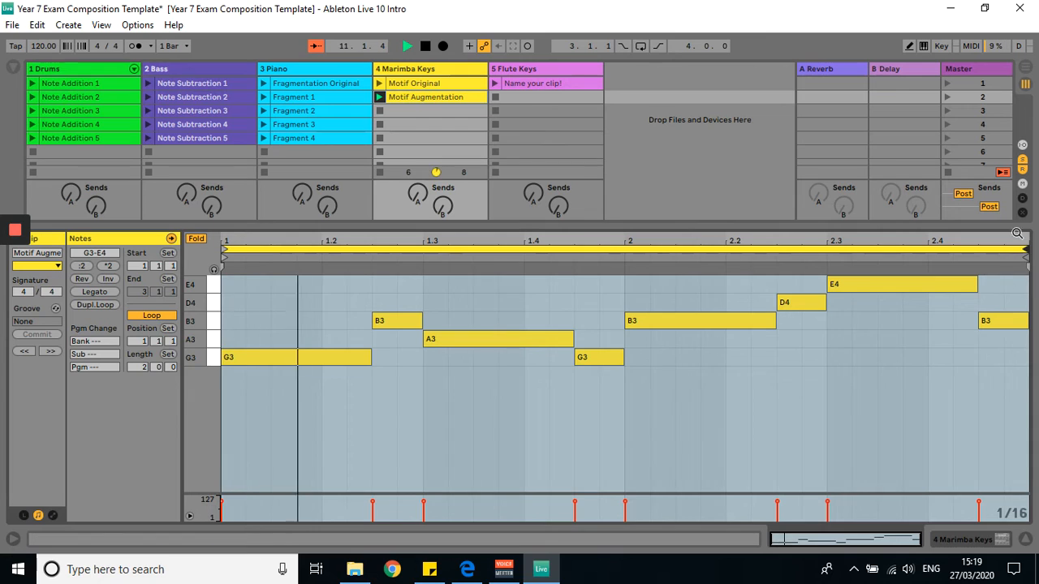
{"action": "left_click", "coordinate": [423, 47]}
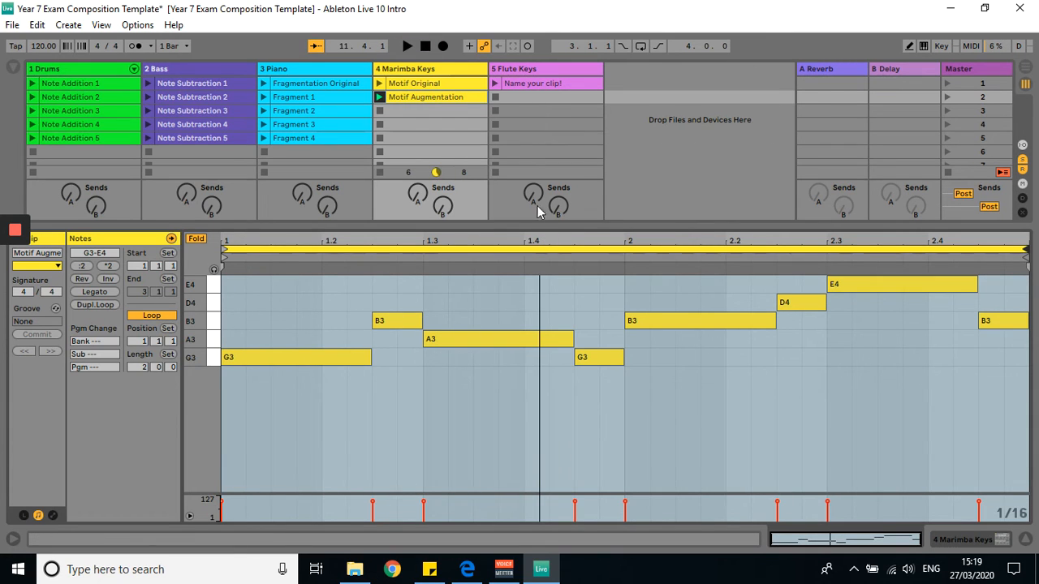
Copy the Motif Original clip into the third slot of the Marimba Keys track
{"action": "right_click", "coordinate": [438, 88]}
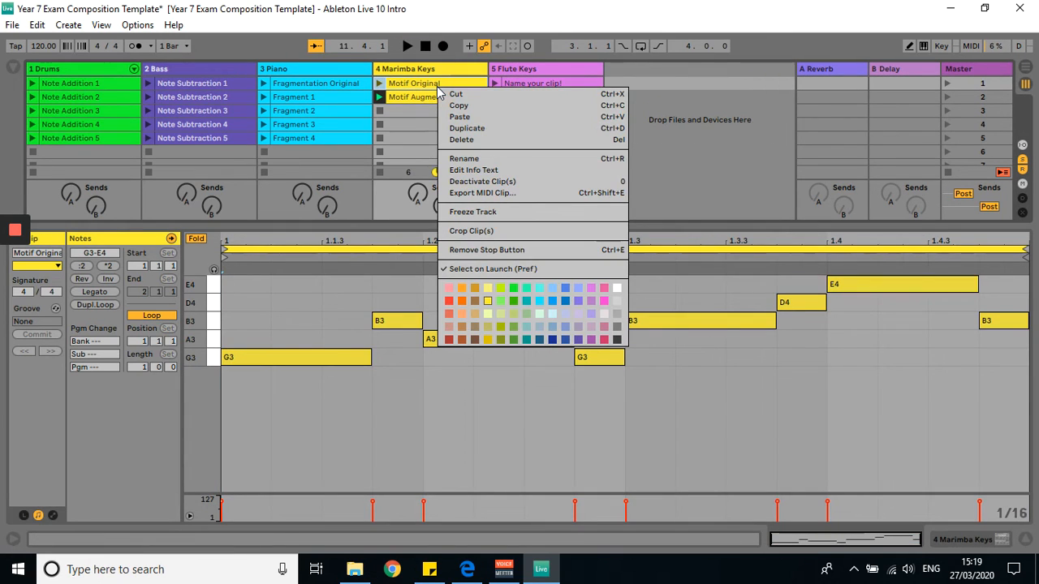
{"action": "left_click", "coordinate": [468, 104]}
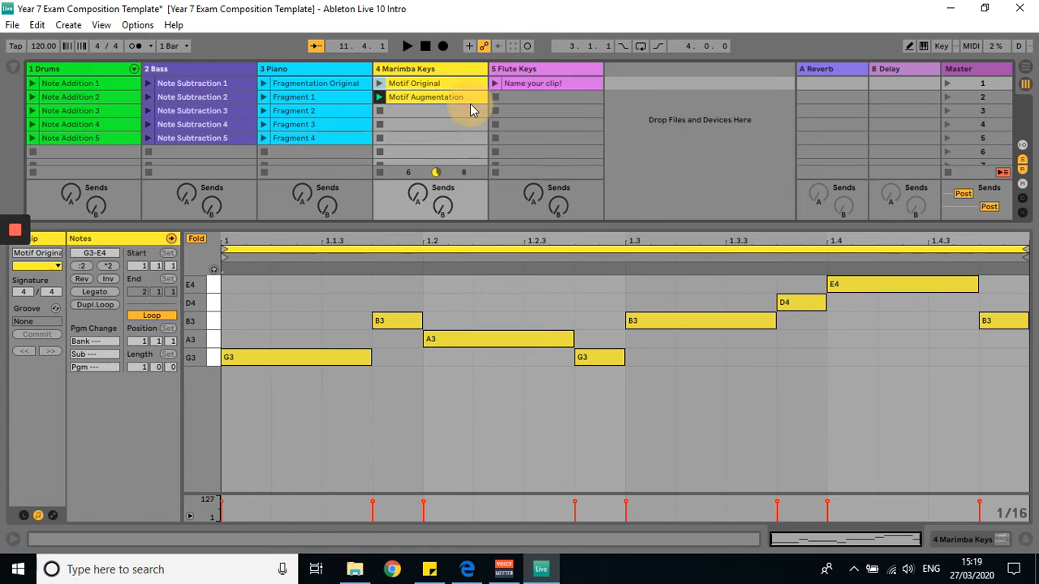
{"action": "left_click", "coordinate": [452, 114]}
{"action": "right_click", "coordinate": [452, 115]}
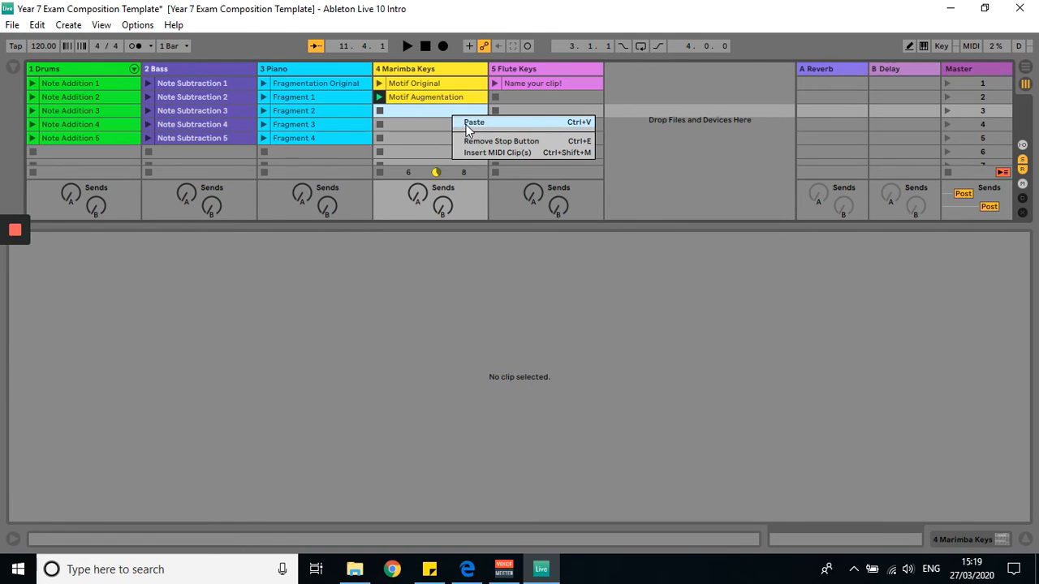
{"action": "left_click", "coordinate": [464, 121]}
Rename the copied clip in the third Marimba Keys slot as Motif Diminution
{"action": "right_click", "coordinate": [435, 118]}
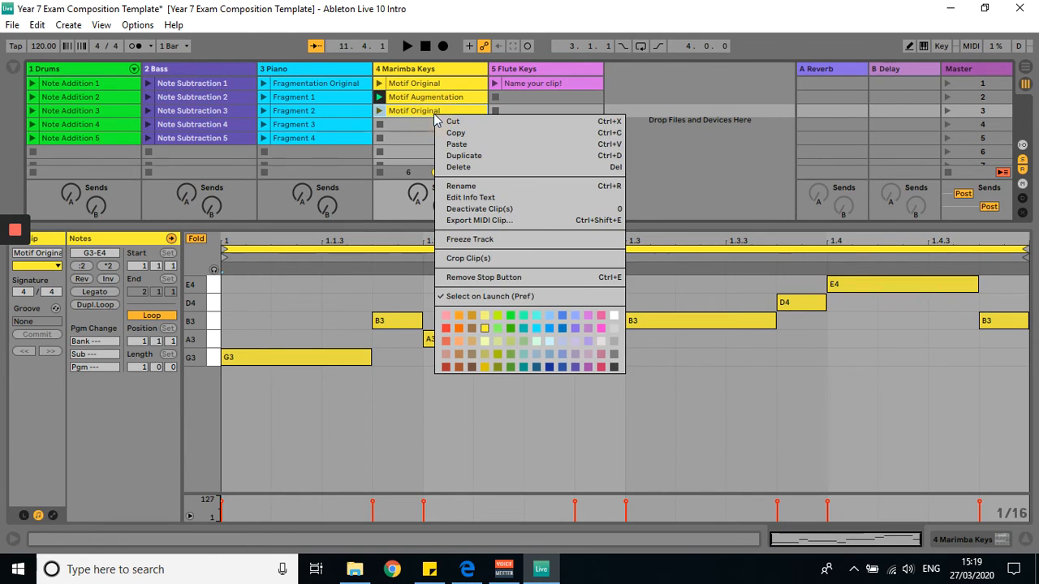
{"action": "left_click", "coordinate": [460, 186]}
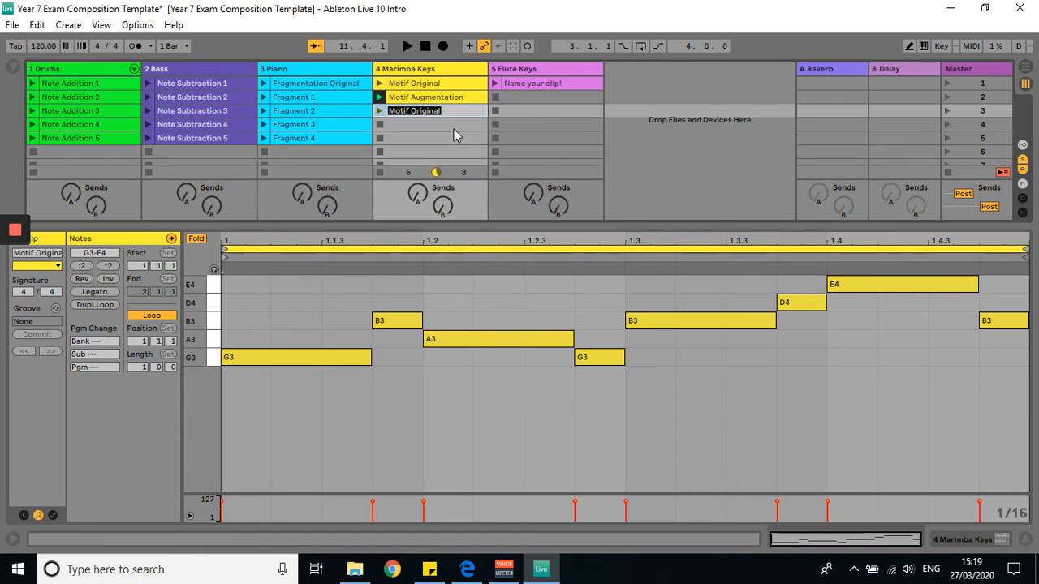
{"action": "key", "text": "Right"}
{"action": "key", "text": "BackSpace"}
{"action": "key", "text": "BackSpace"}
{"action": "left_click", "coordinate": [446, 125]}
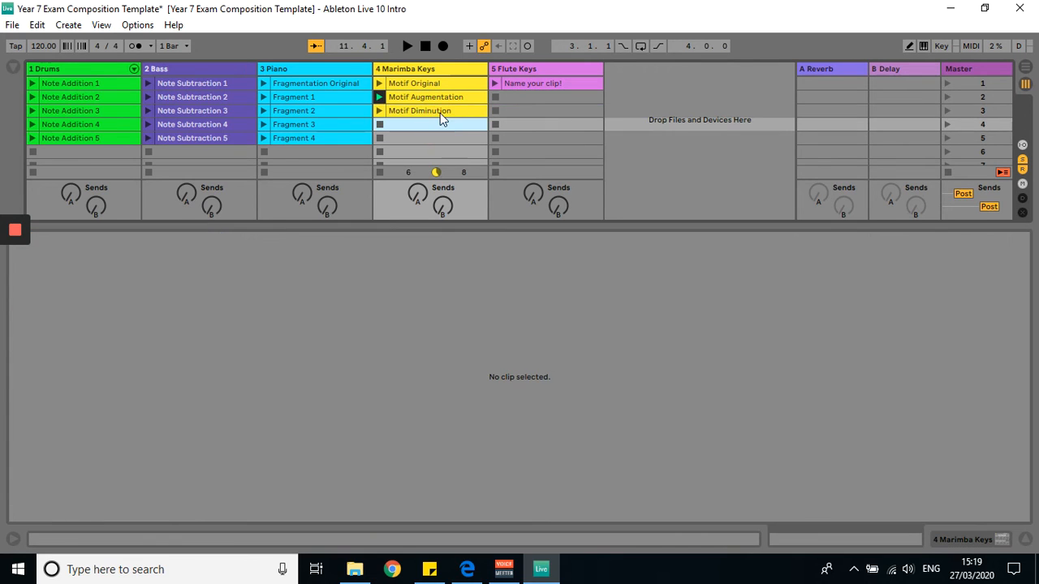
Halve the lengths of all notes in the Motif Diminution clip and play the clip briefly
{"action": "left_click", "coordinate": [439, 113]}
{"action": "left_click", "coordinate": [426, 388]}
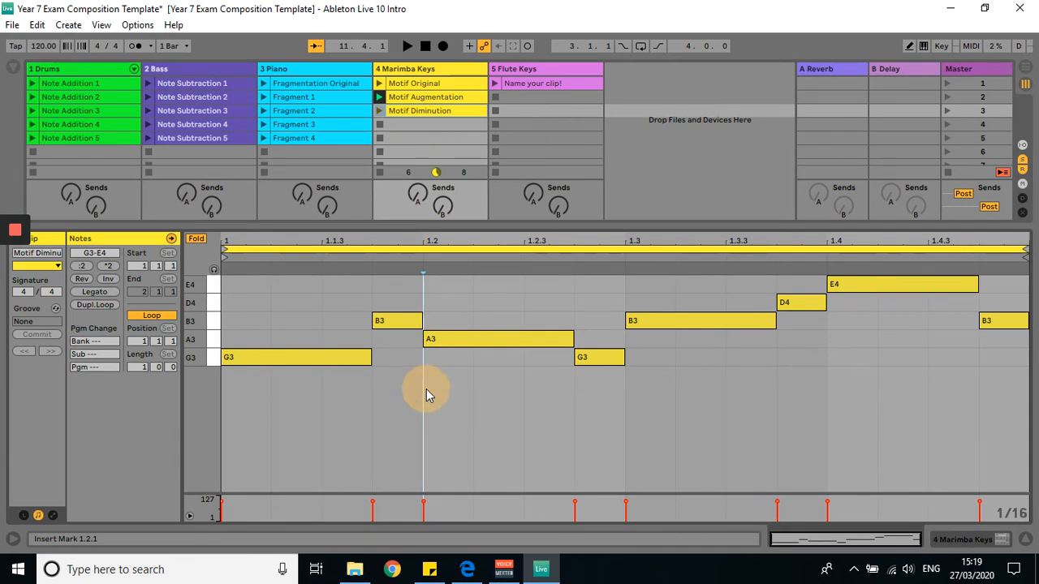
{"action": "key", "text": "ctrl+a"}
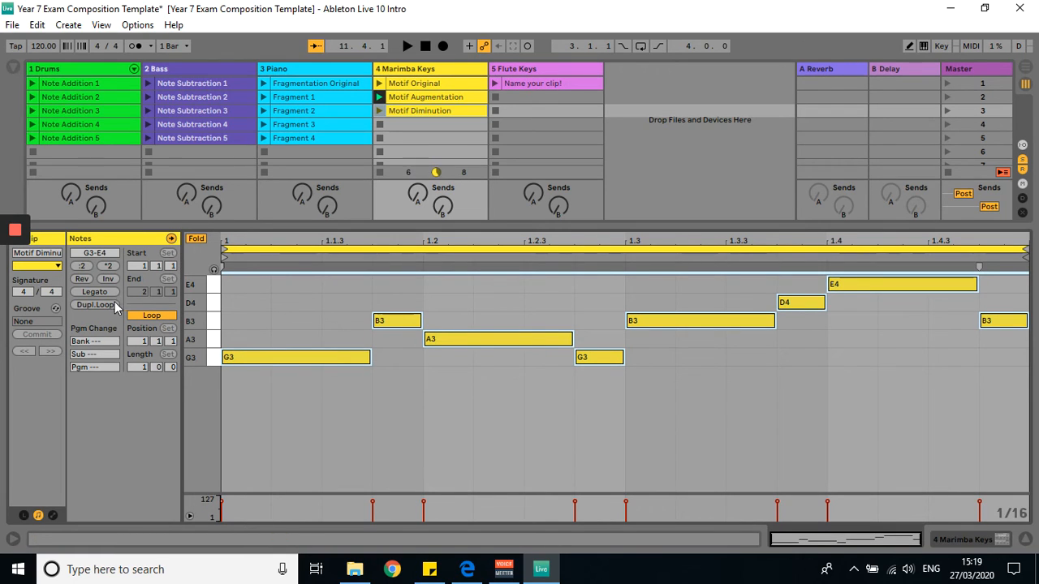
{"action": "left_click", "coordinate": [81, 268]}
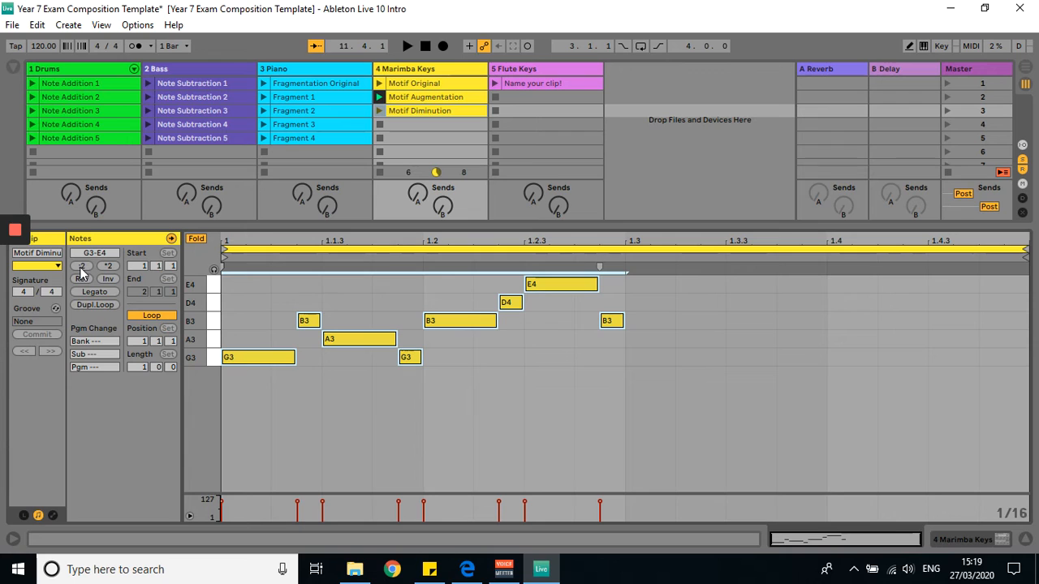
{"action": "left_click", "coordinate": [379, 110]}
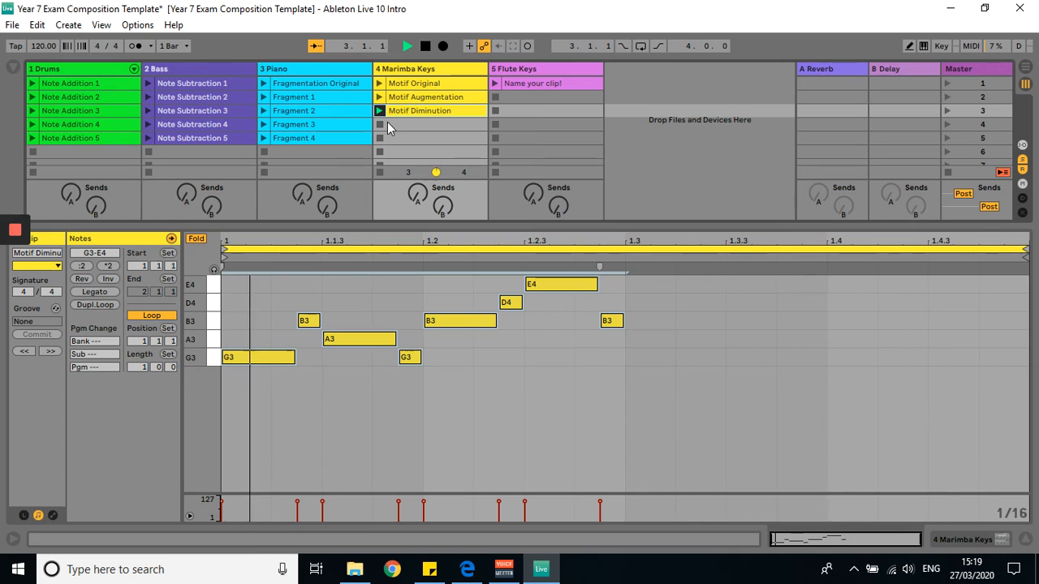
{"action": "left_click", "coordinate": [425, 45]}
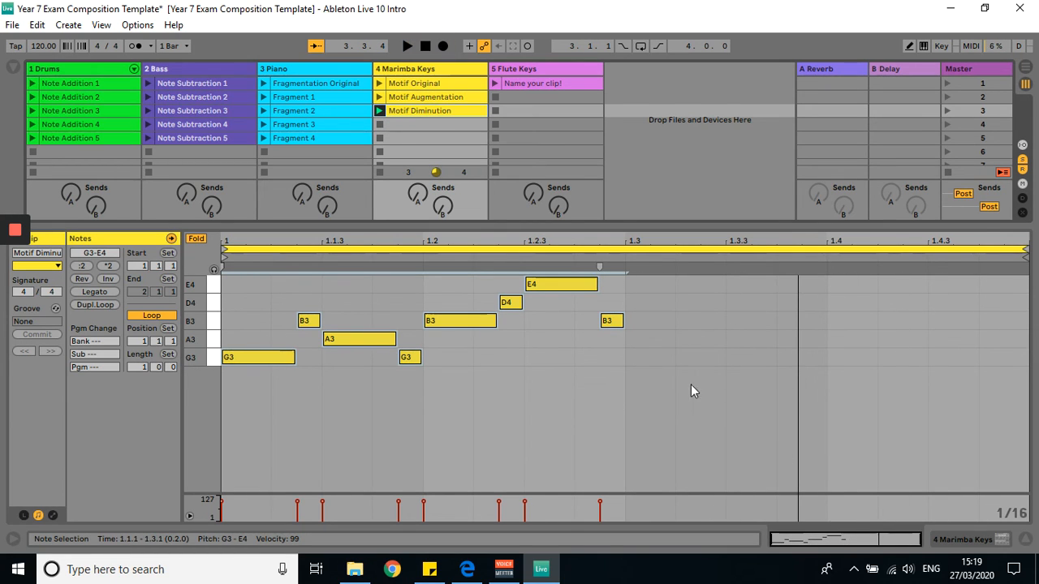
Copy the halved motif to beat 1.3 so it fills the second half of the bar, and play the Motif Diminution clip
{"action": "left_click_drag", "start_coordinate": [608, 382], "coordinate": [248, 275]}
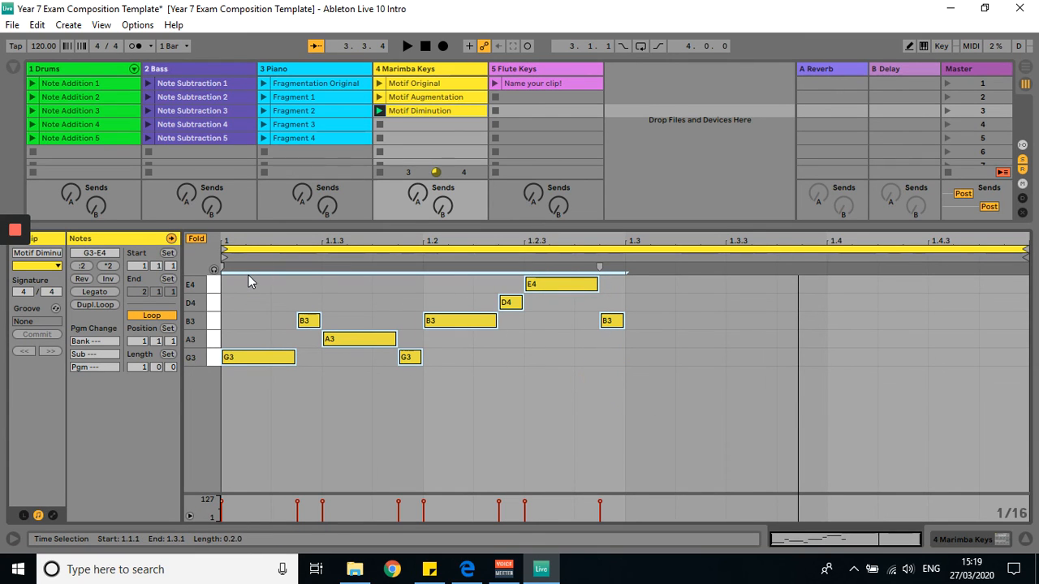
{"action": "left_click", "coordinate": [627, 290]}
{"action": "key", "text": "ctrl+v"}
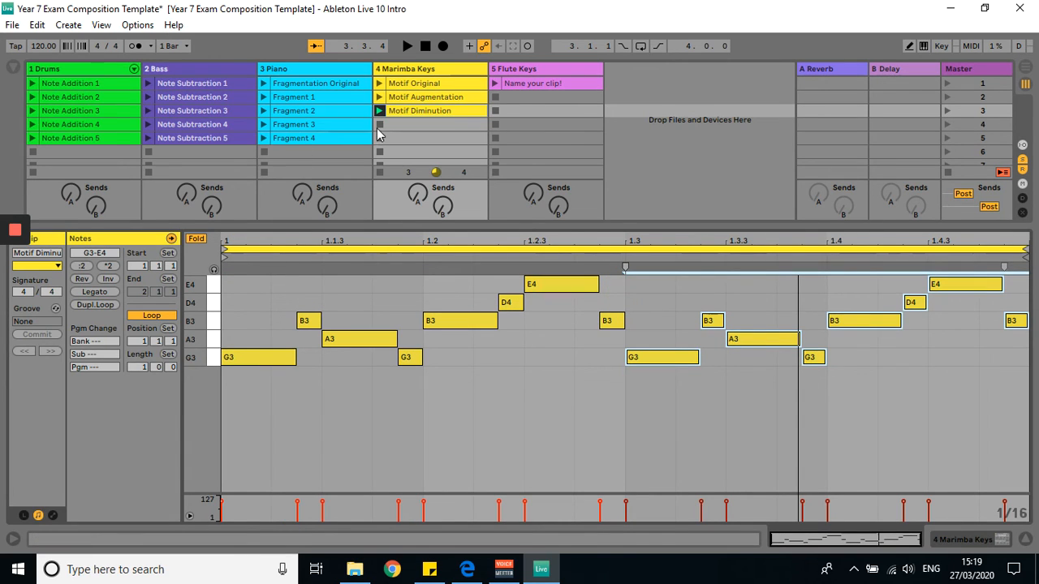
{"action": "left_click", "coordinate": [379, 111]}
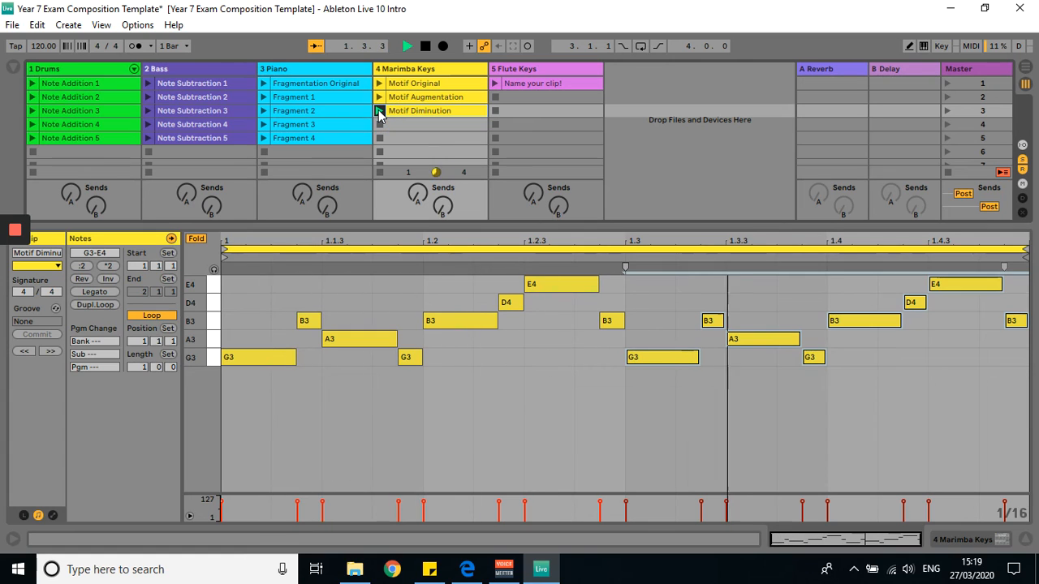
{"action": "left_click", "coordinate": [425, 46]}
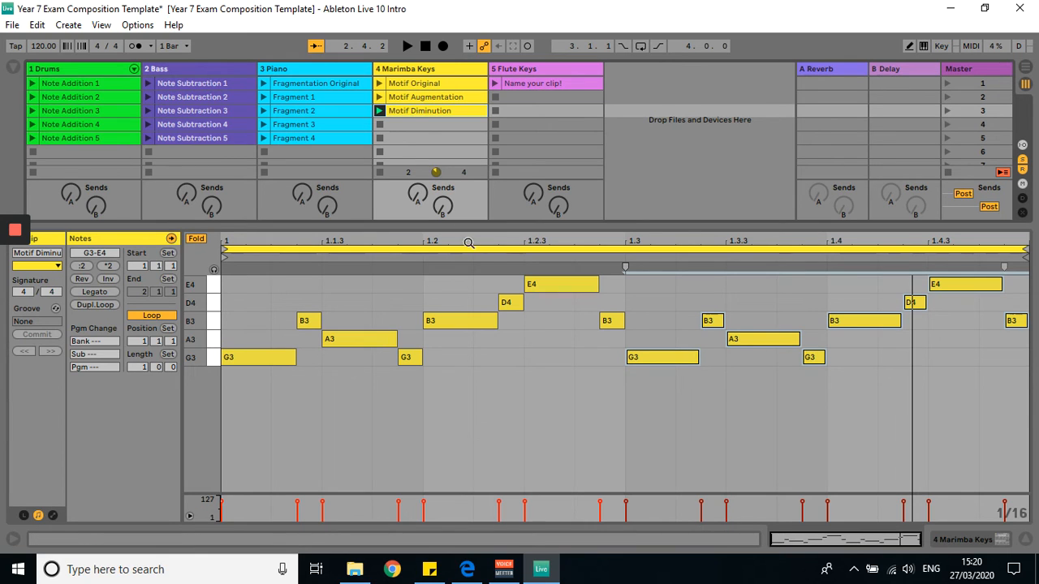
Copy the Motif Original clip into the fourth slot of the Marimba Keys track
{"action": "left_click", "coordinate": [418, 128]}
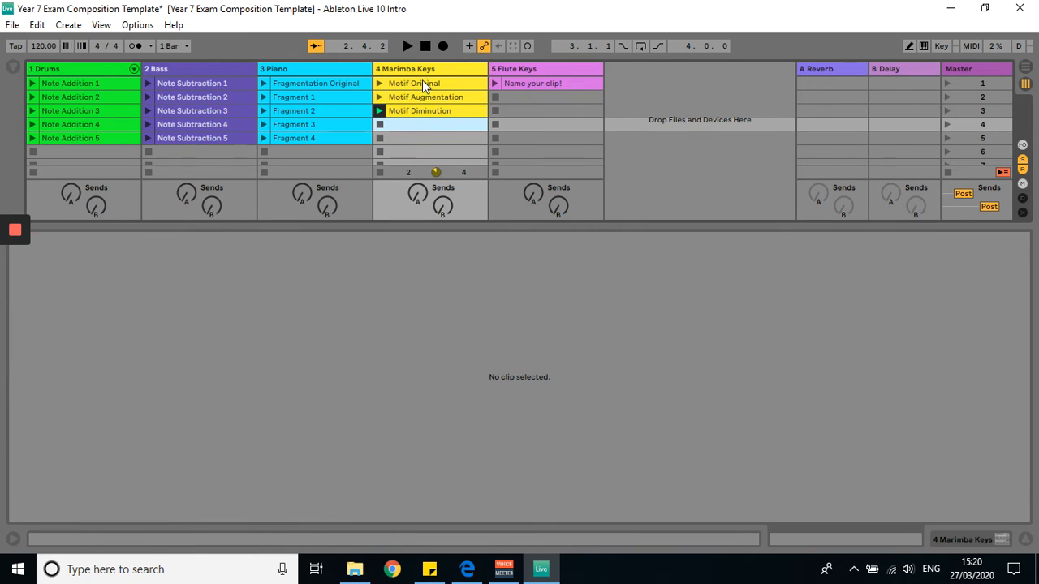
{"action": "left_click", "coordinate": [423, 83]}
{"action": "right_click", "coordinate": [422, 83]}
{"action": "left_click", "coordinate": [442, 99]}
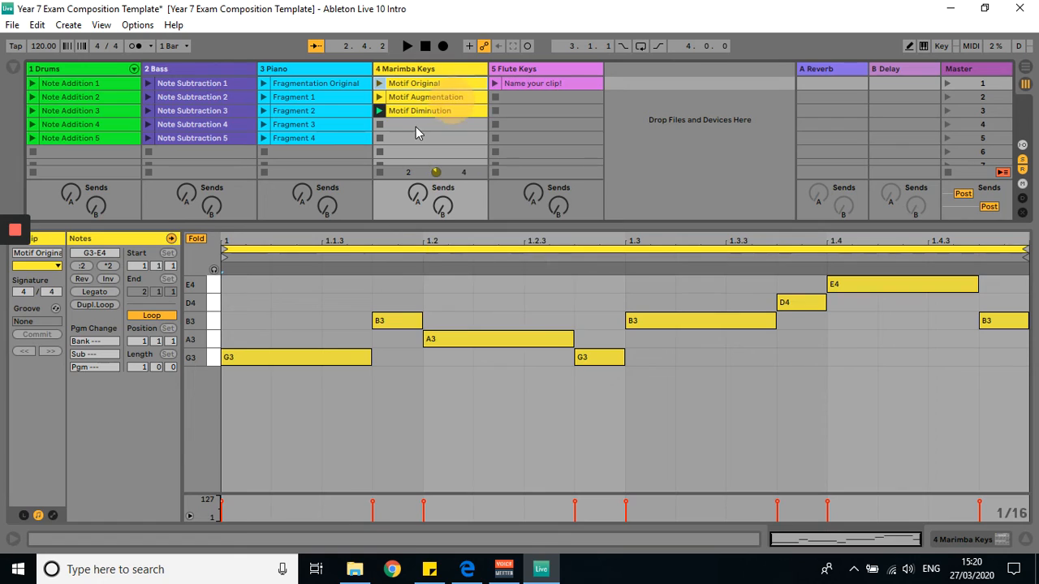
{"action": "left_click", "coordinate": [415, 127]}
{"action": "right_click", "coordinate": [416, 127]}
{"action": "left_click", "coordinate": [430, 134]}
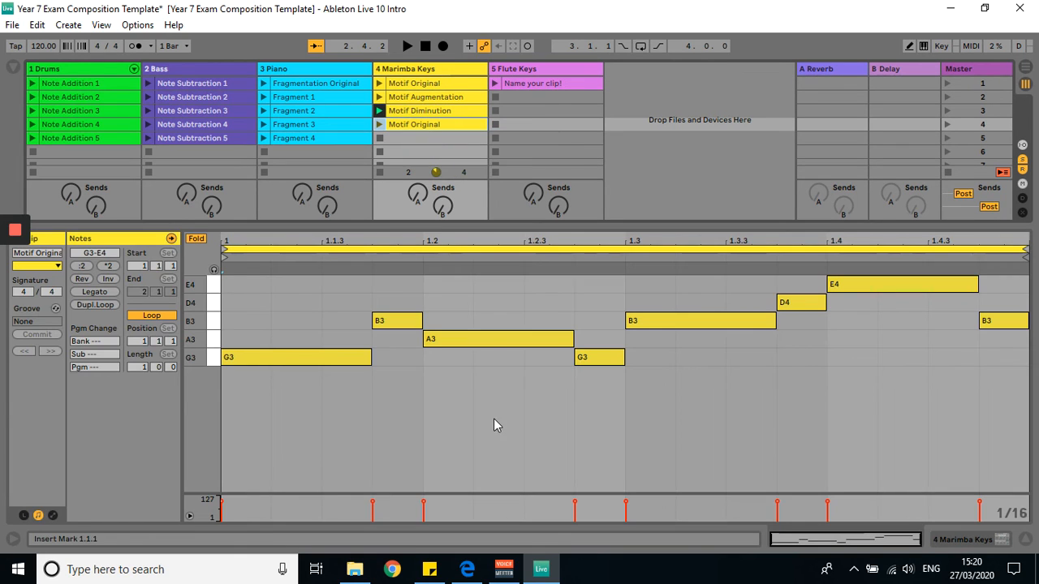
Reverse all notes in the fourth Marimba clip with the note stretch markers, so the backwards motif fills the whole bar
{"action": "left_click", "coordinate": [392, 438]}
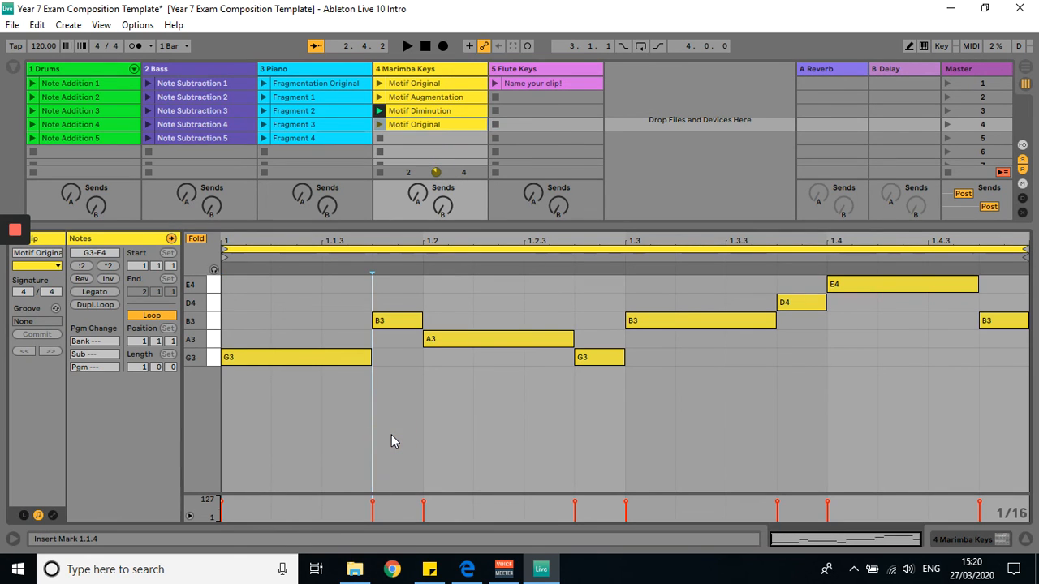
{"action": "key", "text": "ctrl+a"}
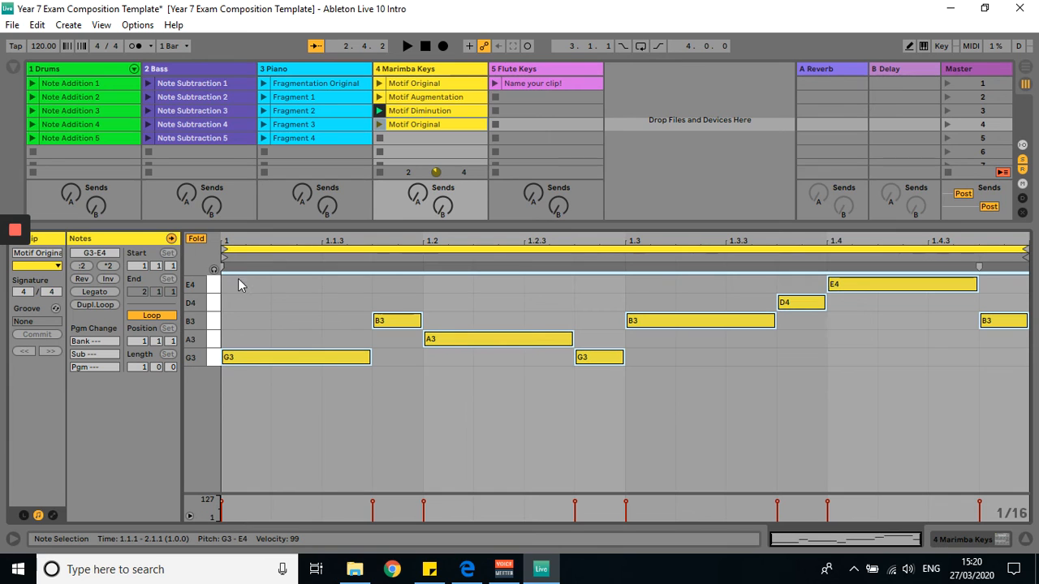
{"action": "mouse_move", "coordinate": [221, 268]}
{"action": "left_mouse_down"}
{"action": "mouse_move", "coordinate": [965, 310]}
{"action": "mouse_move", "coordinate": [199, 297]}
{"action": "mouse_move", "coordinate": [232, 271]}
{"action": "left_mouse_up"}
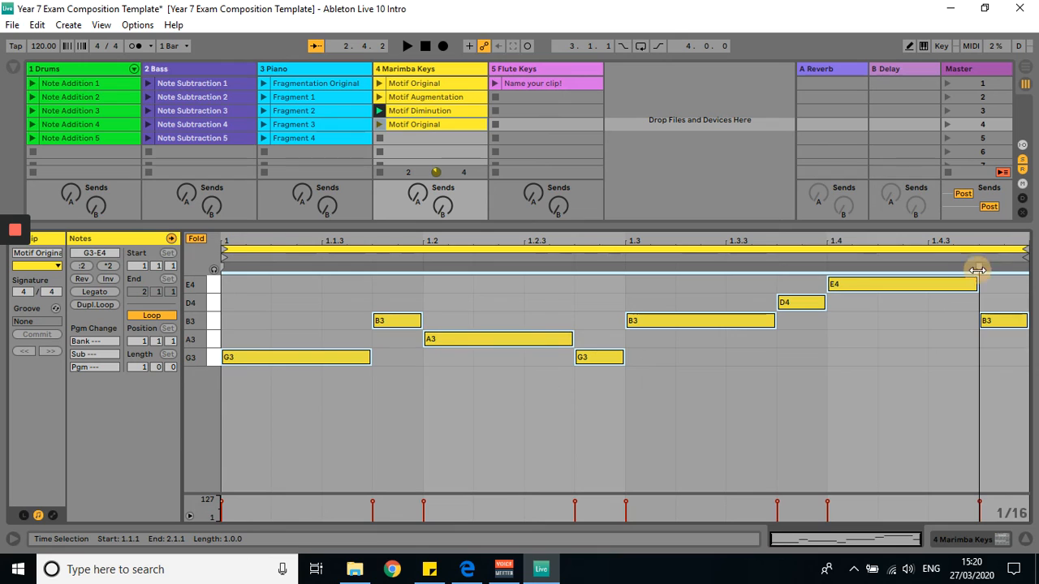
{"action": "mouse_move", "coordinate": [977, 268]}
{"action": "left_mouse_down"}
{"action": "mouse_move", "coordinate": [779, 272]}
{"action": "mouse_move", "coordinate": [974, 277]}
{"action": "left_mouse_up"}
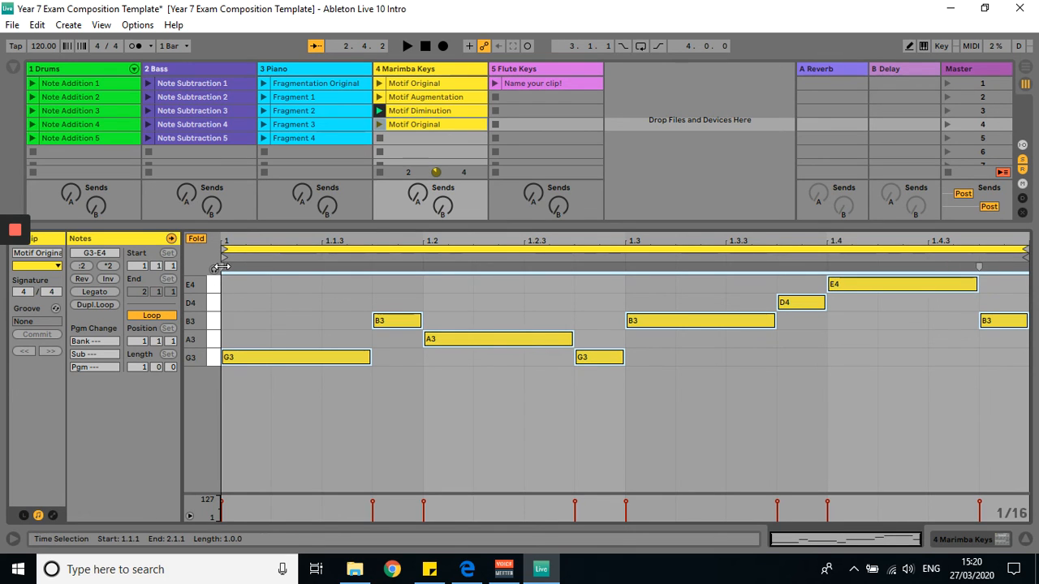
{"action": "mouse_move", "coordinate": [223, 266]}
{"action": "left_mouse_down"}
{"action": "mouse_move", "coordinate": [1007, 308]}
{"action": "mouse_move", "coordinate": [1029, 320]}
{"action": "left_mouse_up"}
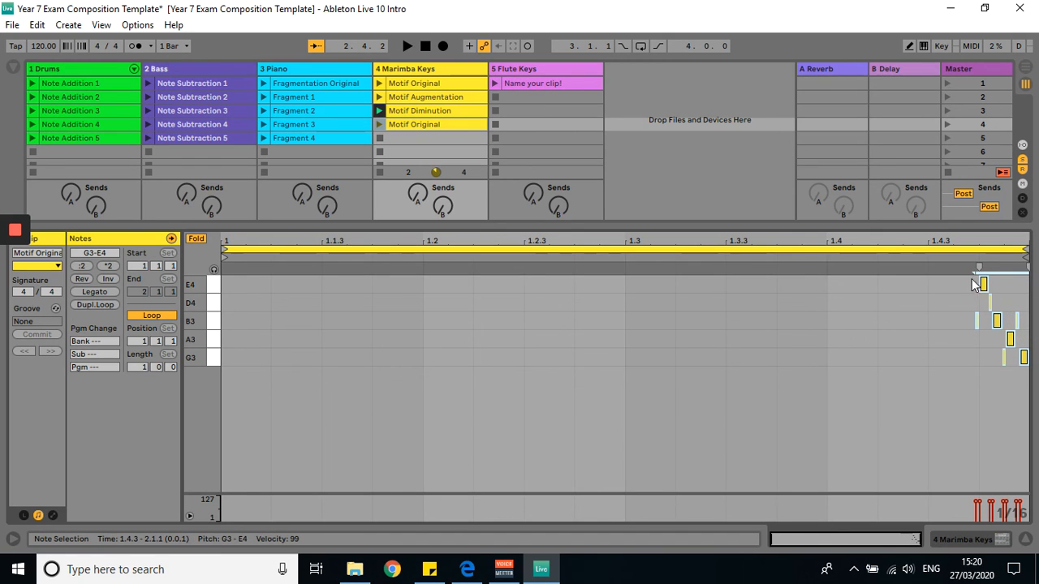
{"action": "left_click_drag", "start_coordinate": [980, 270], "coordinate": [274, 271]}
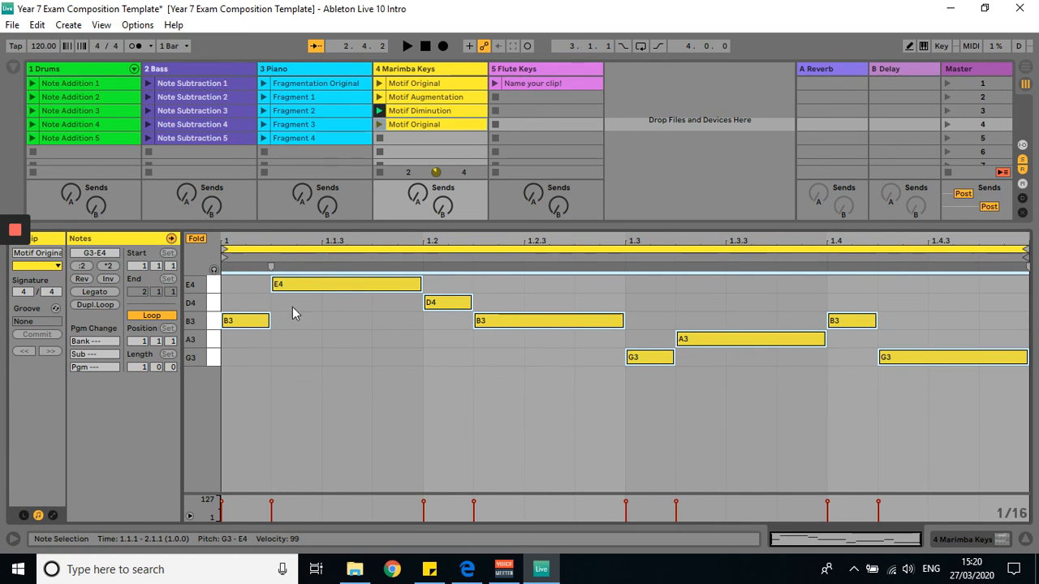
Play the Motif Original clip and its reversed copy in turn to compare them, and stop playback
{"action": "left_click", "coordinate": [380, 85]}
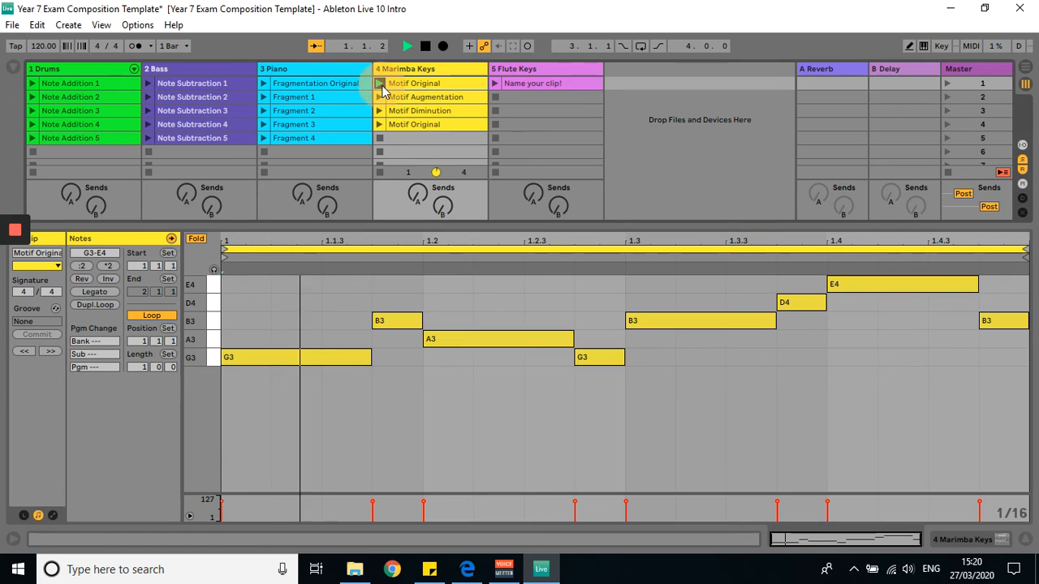
{"action": "left_click", "coordinate": [380, 126]}
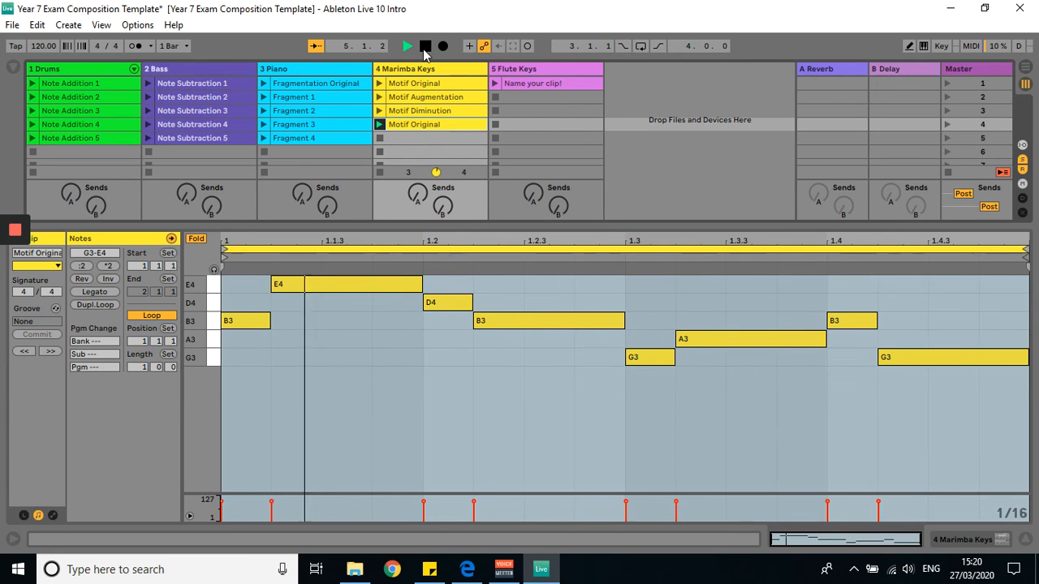
{"action": "key", "text": "space"}
Rename the reversed clip in the fourth Marimba Keys slot as Motif Retrograde
{"action": "right_click", "coordinate": [442, 125]}
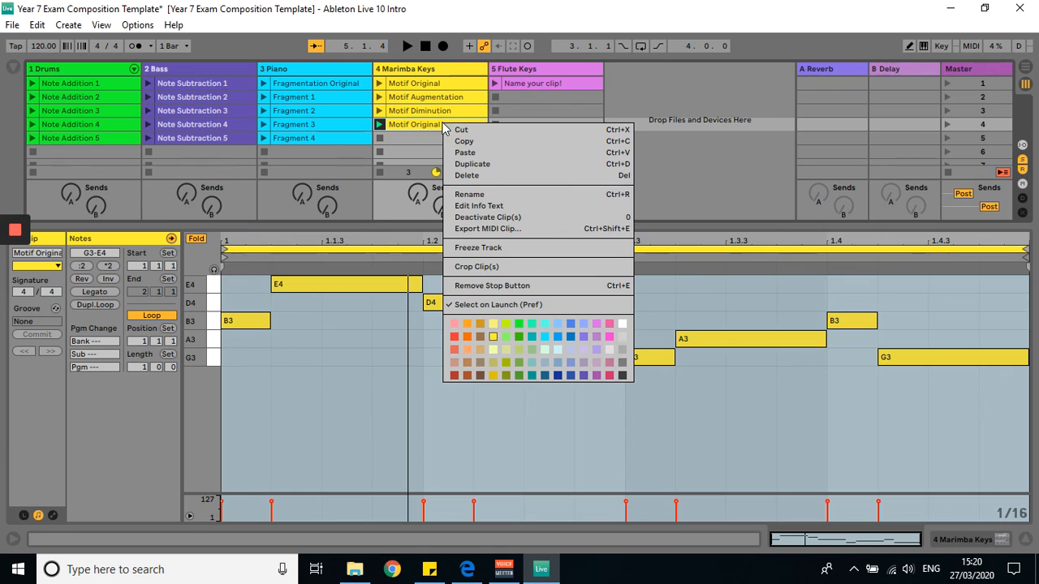
{"action": "left_click", "coordinate": [475, 195]}
{"action": "left_click", "coordinate": [445, 125]}
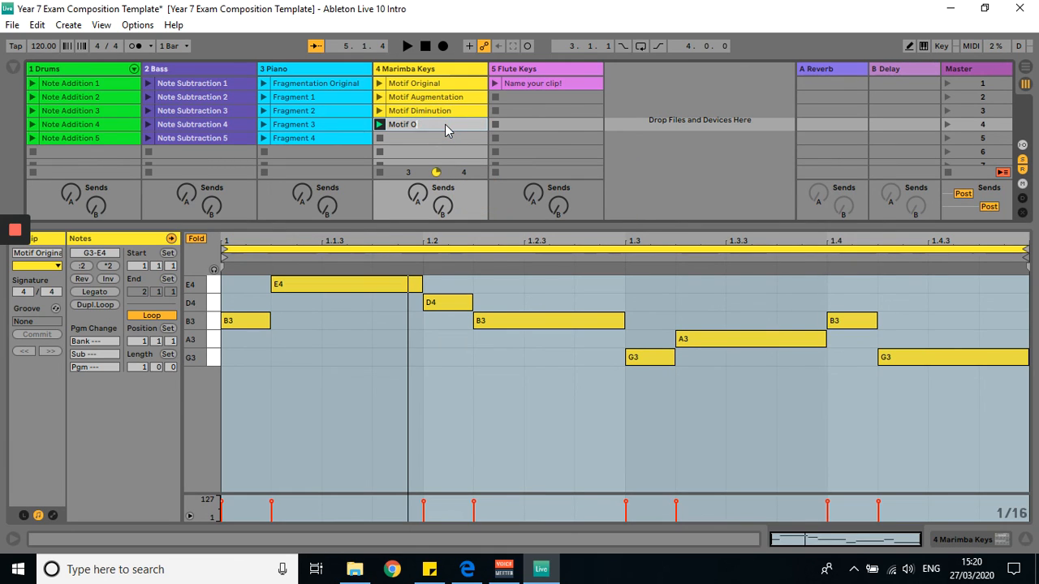
{"action": "type", "text": "Retrograde"}
{"action": "key", "text": "Return"}
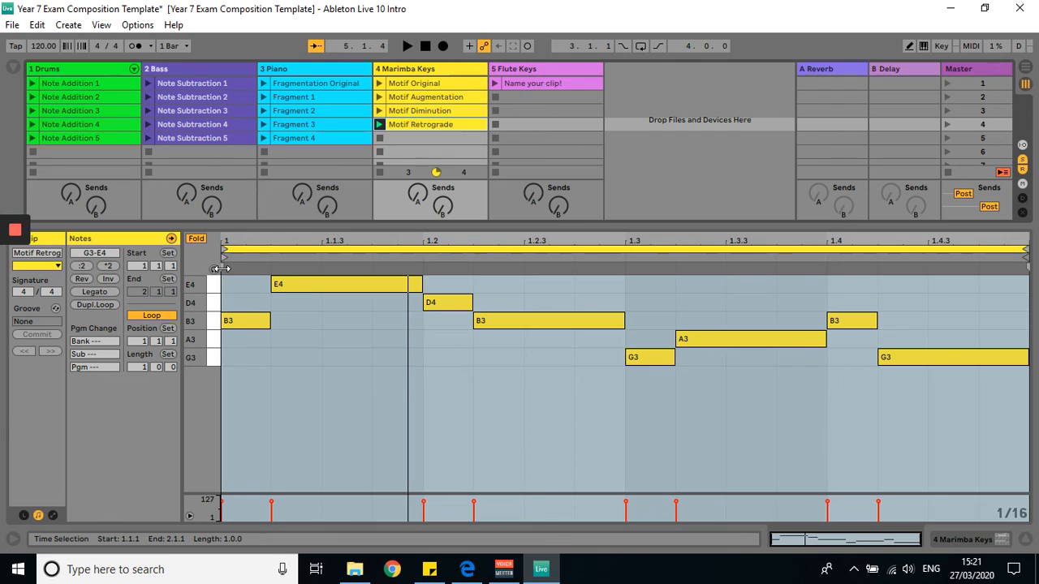
Try squeezing the Motif Retrograde notes with the first stretch marker, and return the marker to the start of the bar
{"action": "left_click_drag", "start_coordinate": [220, 268], "coordinate": [236, 268]}
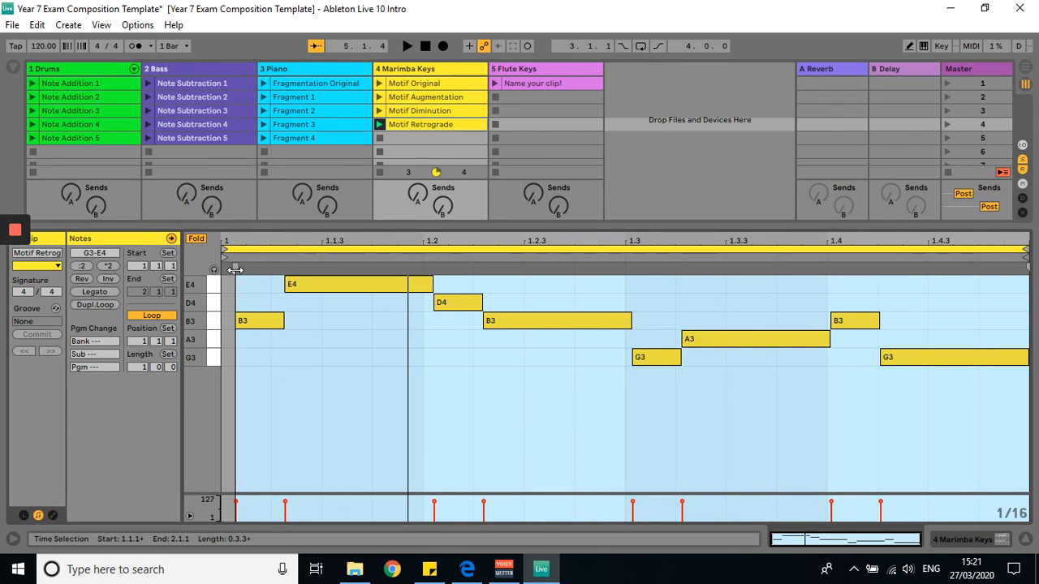
{"action": "left_click_drag", "start_coordinate": [235, 269], "coordinate": [221, 268]}
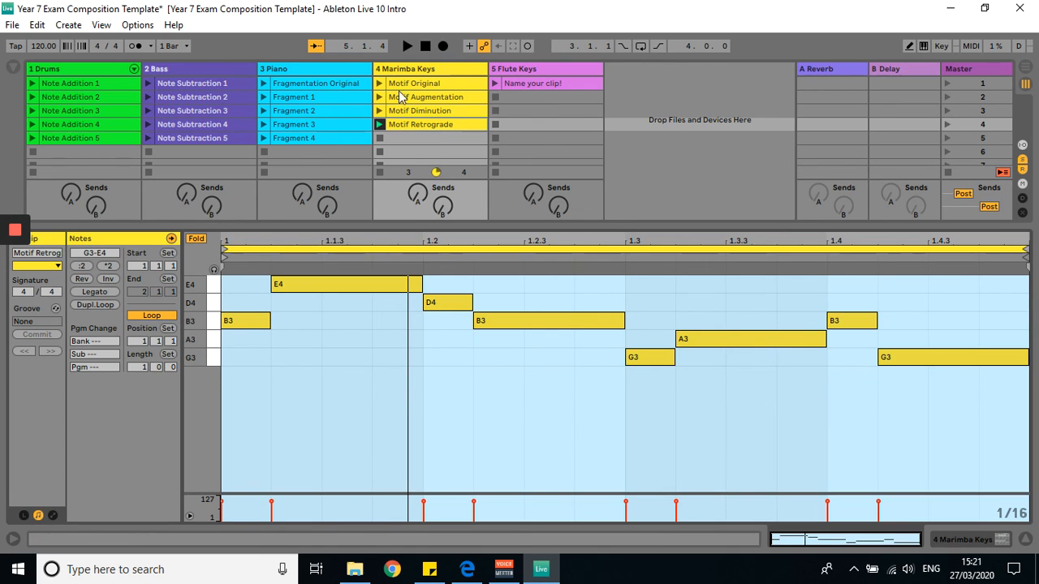
Review the notes of the Motif Augmentation, Motif Diminution and Motif Retrograde clips in turn
{"action": "left_click", "coordinate": [456, 98]}
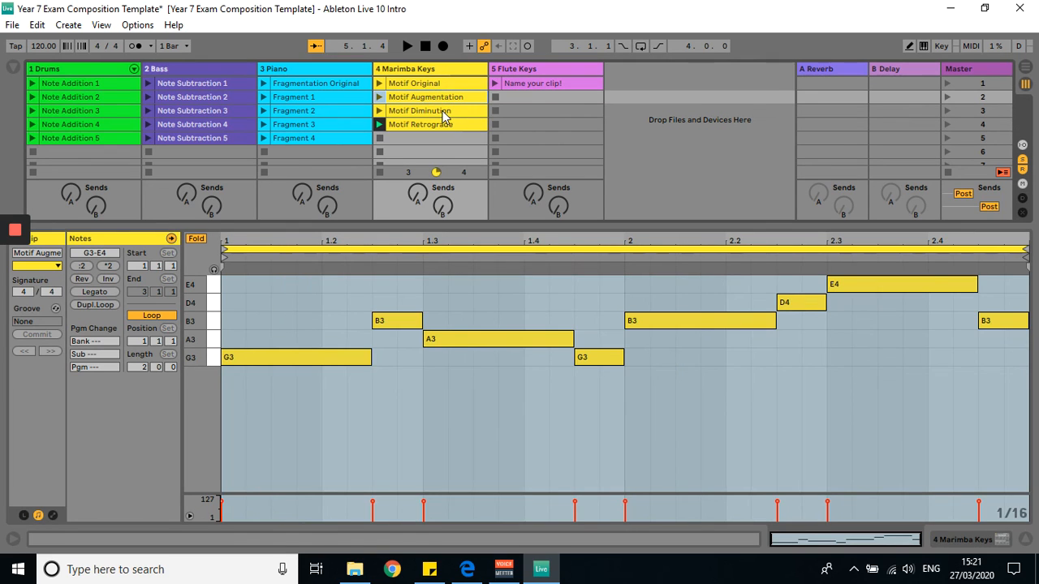
{"action": "left_click", "coordinate": [430, 112]}
{"action": "left_click", "coordinate": [430, 125]}
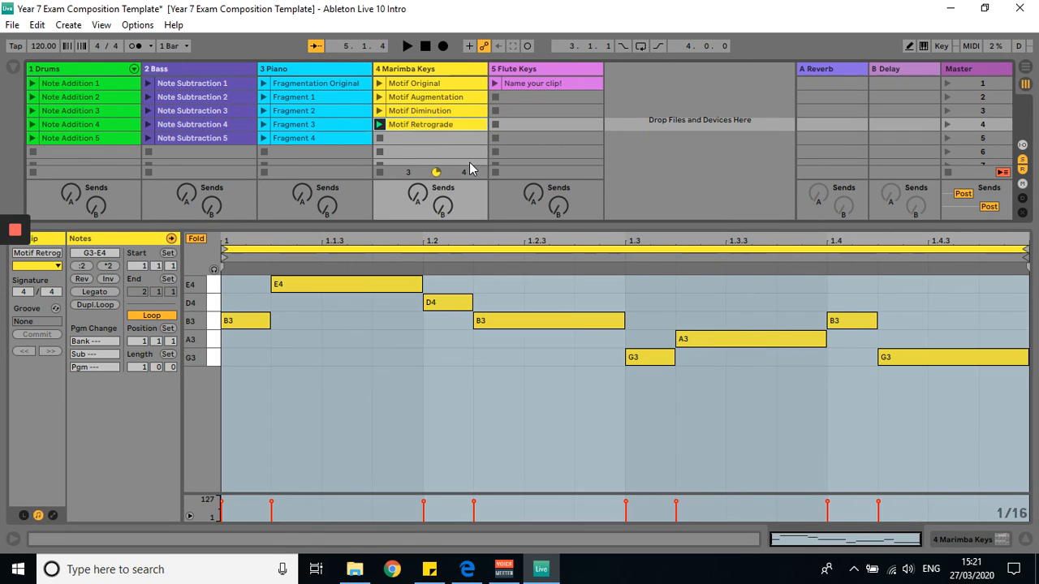